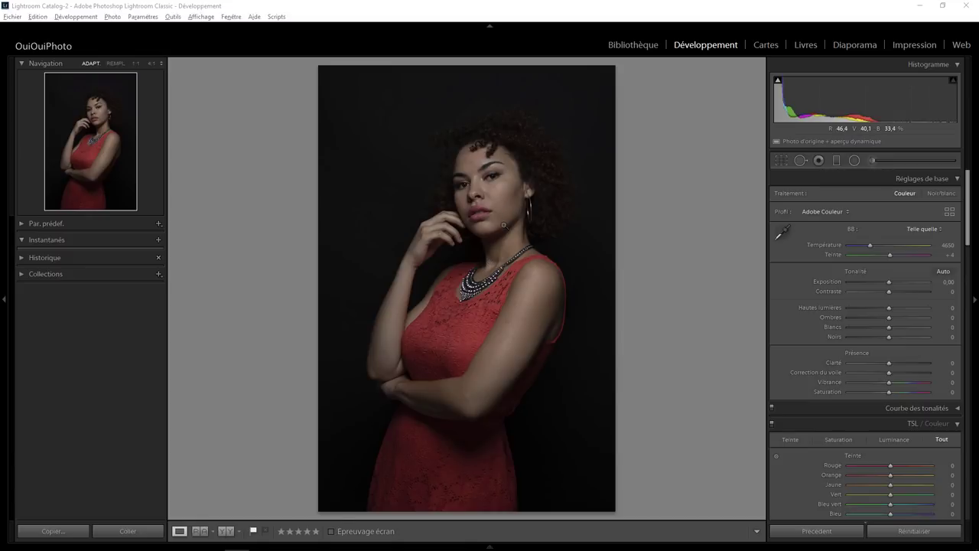
Inspect the shoulder, upper arm, face and lips at 100%, then return to full view
click(524, 313)
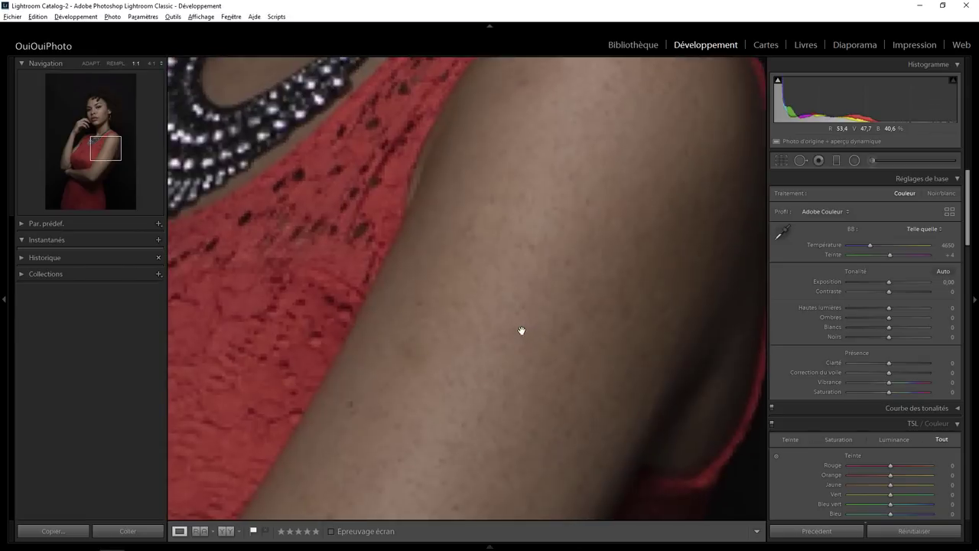
drag(447, 334, 542, 179)
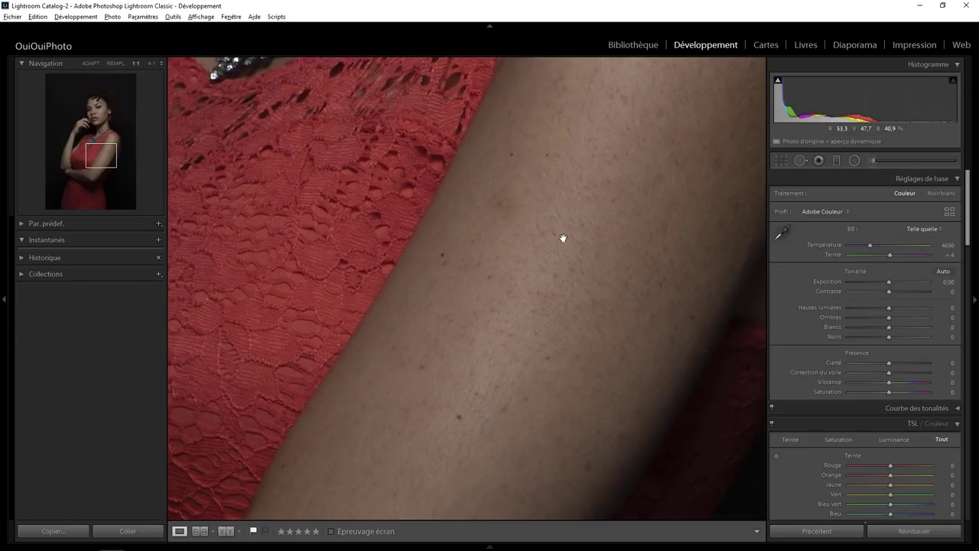
click(556, 280)
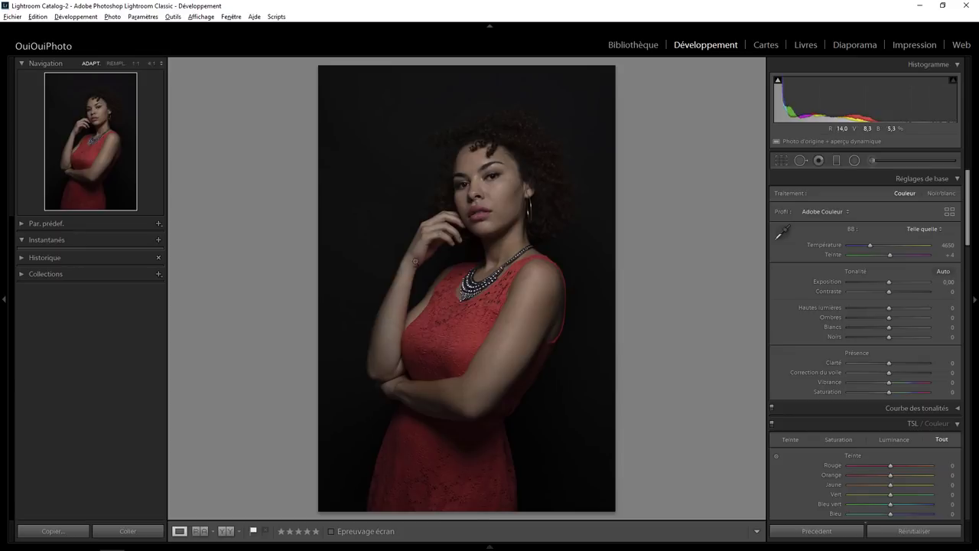
click(488, 188)
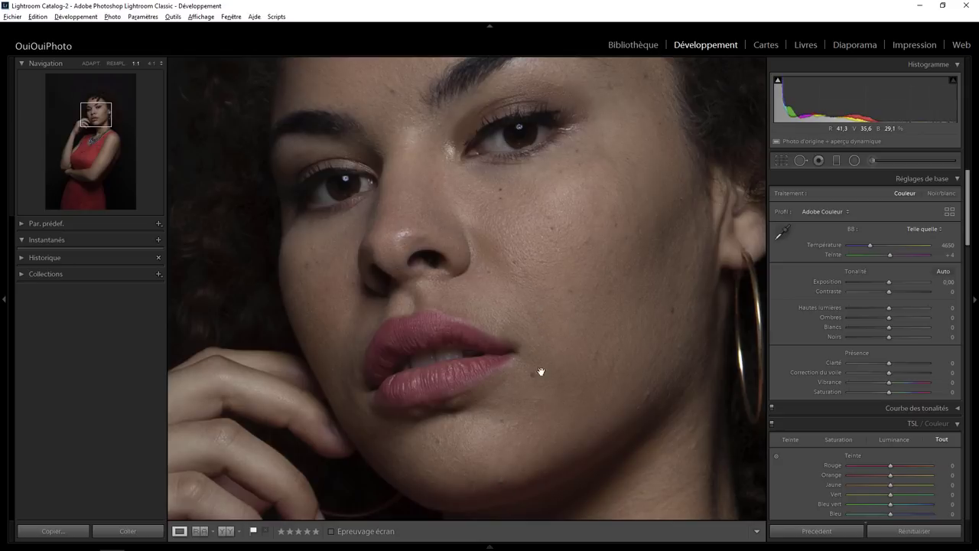
click(429, 158)
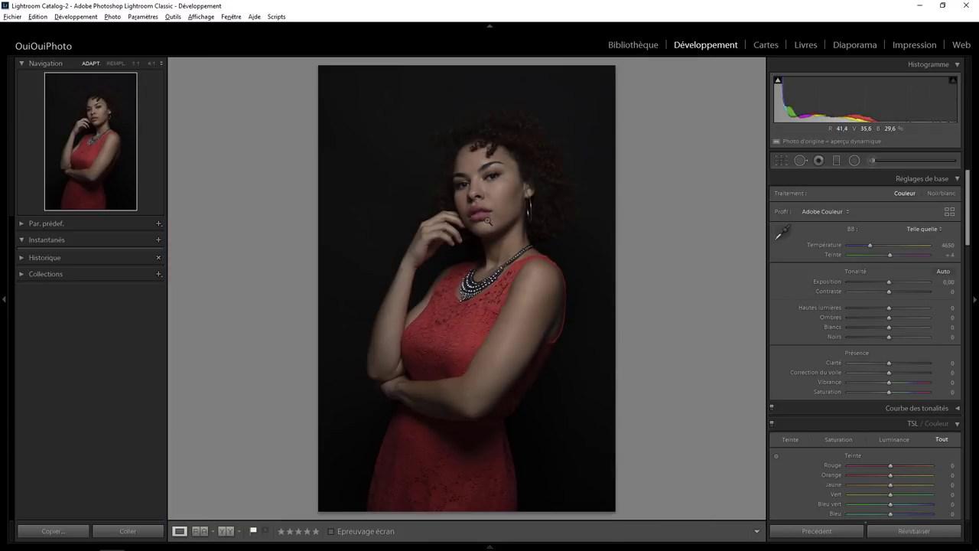
click(491, 225)
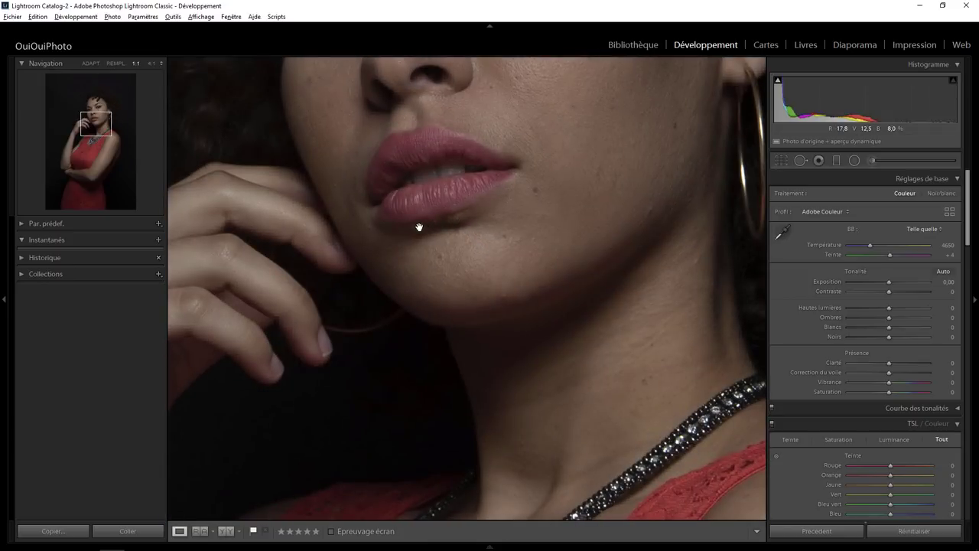
click(463, 215)
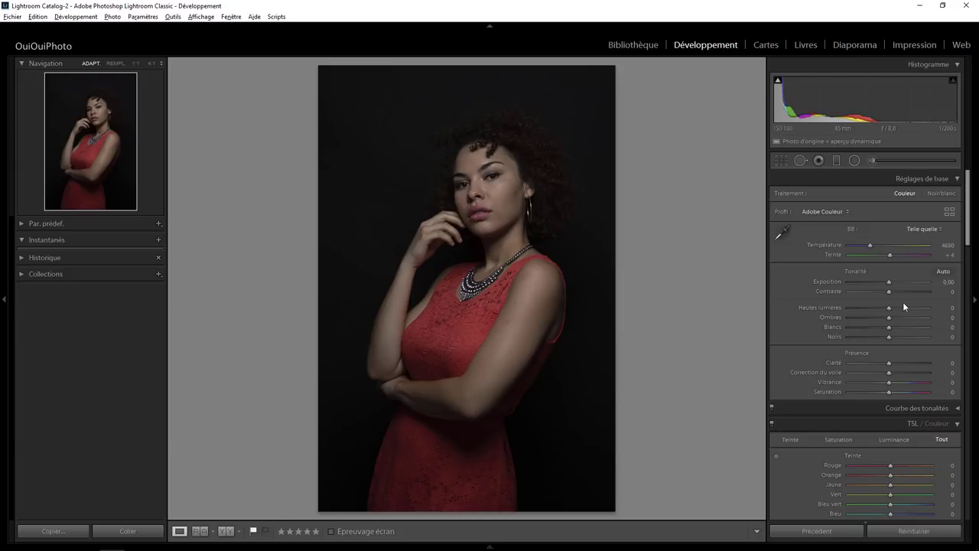
Raise exposure to +1,05 and warm the white balance temperature to 5057
drag(889, 282, 894, 282)
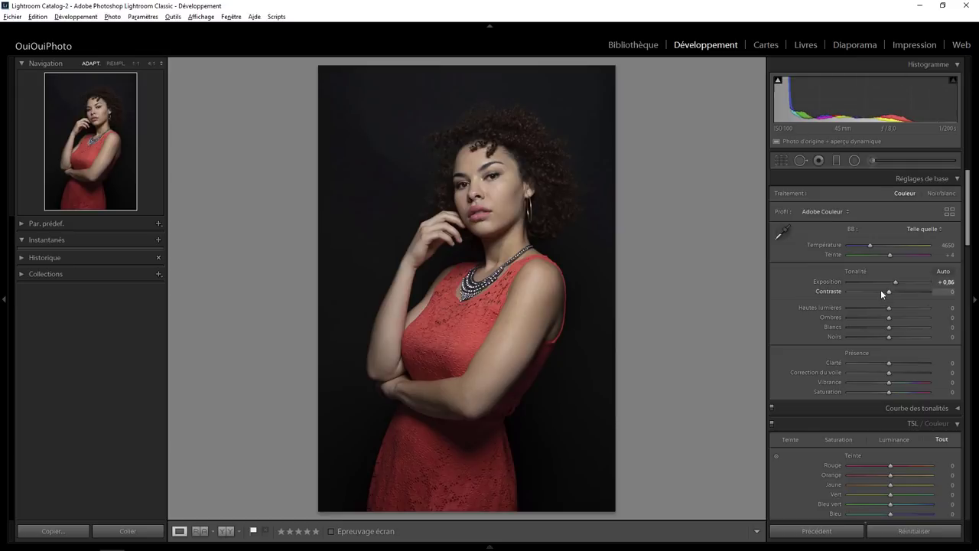
drag(895, 283, 897, 282)
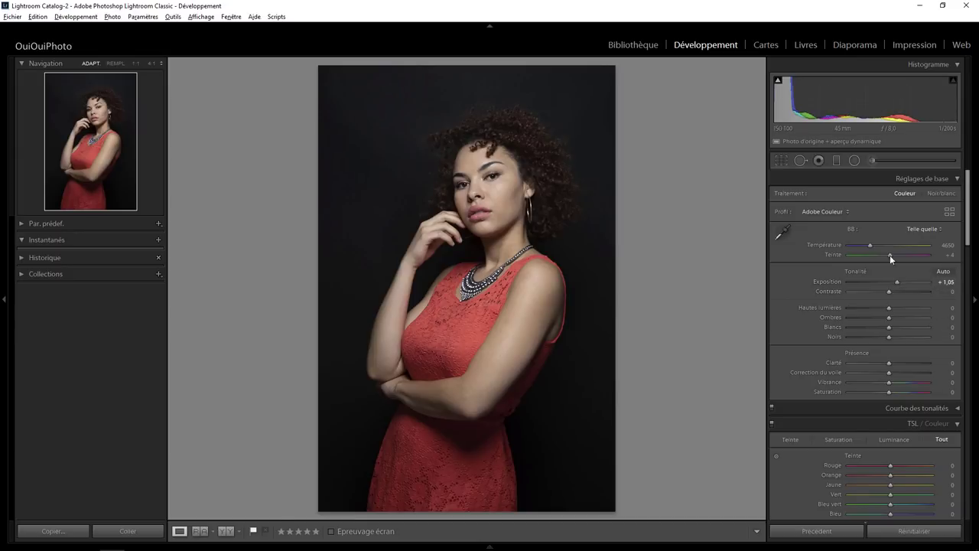
drag(868, 245, 870, 244)
Crop slightly tighter from the top-right at original aspect, recentre the photo, and apply
click(781, 159)
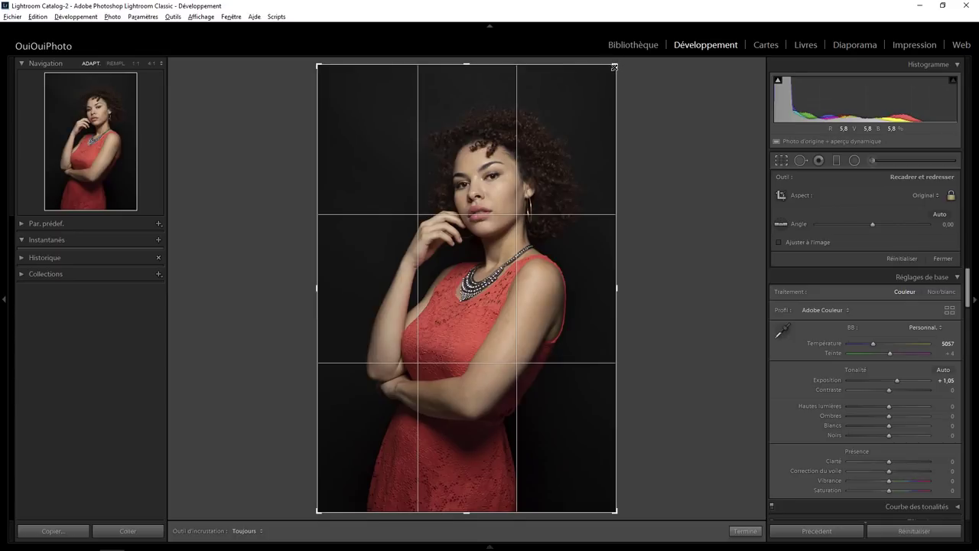
drag(614, 67, 608, 74)
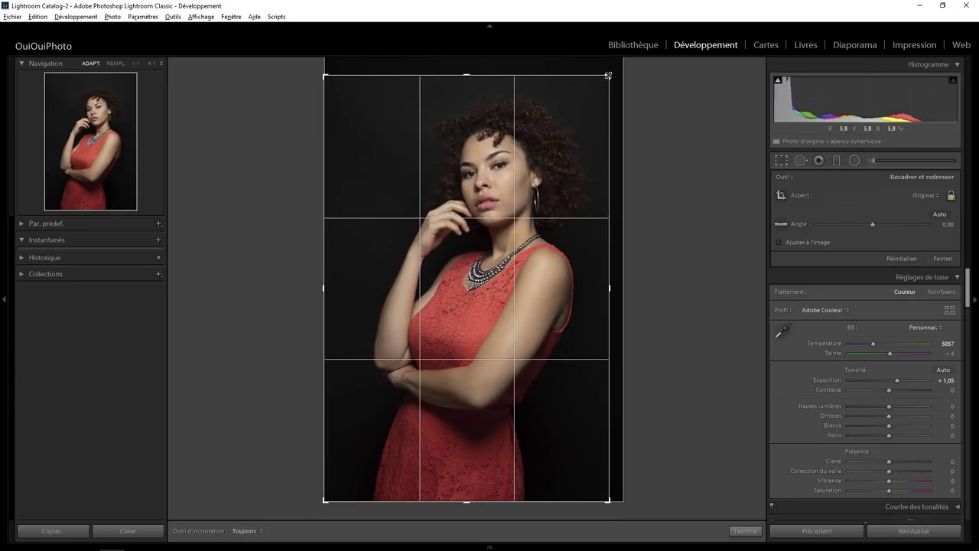
drag(517, 231, 509, 229)
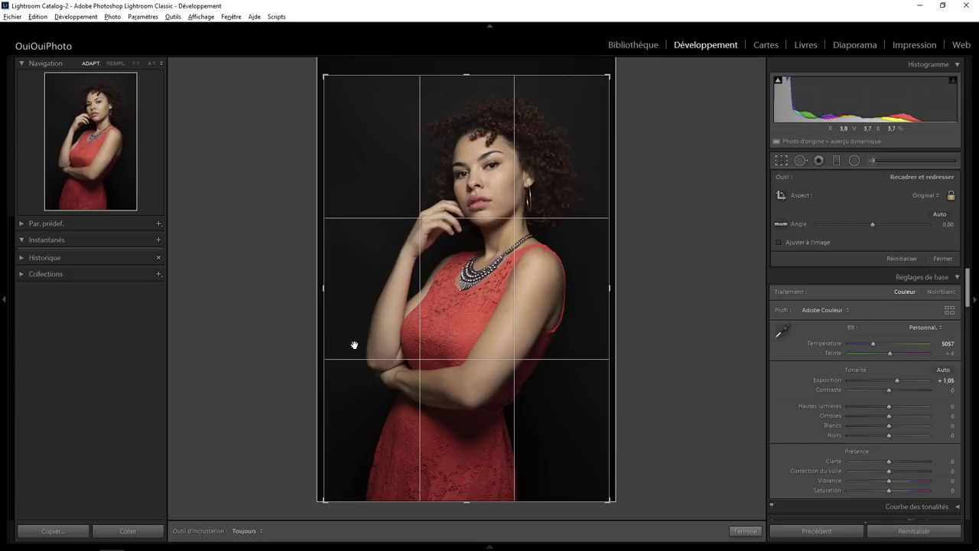
click(745, 530)
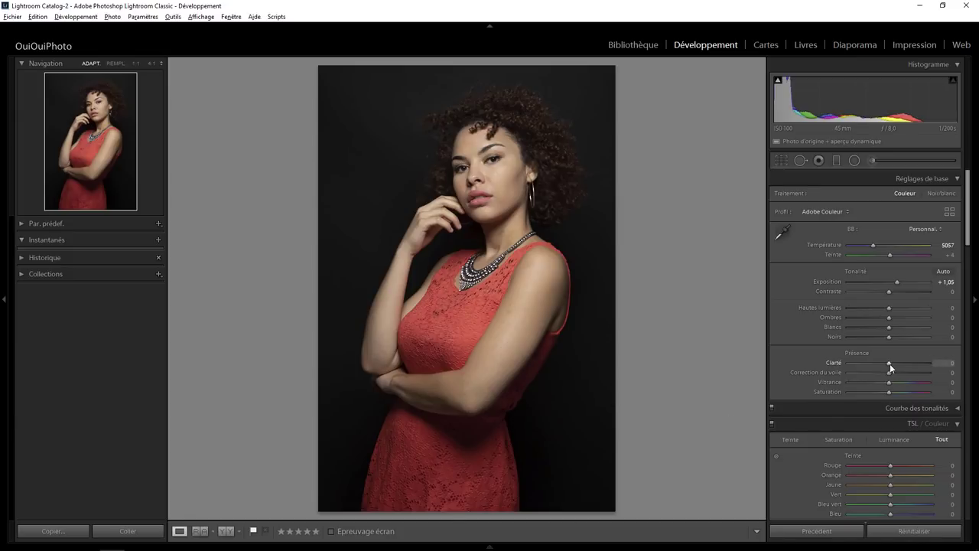
Try clarity and reset it to 0, then boost vibrance to +40
drag(891, 364, 891, 366)
double_click(889, 362)
drag(889, 382, 902, 383)
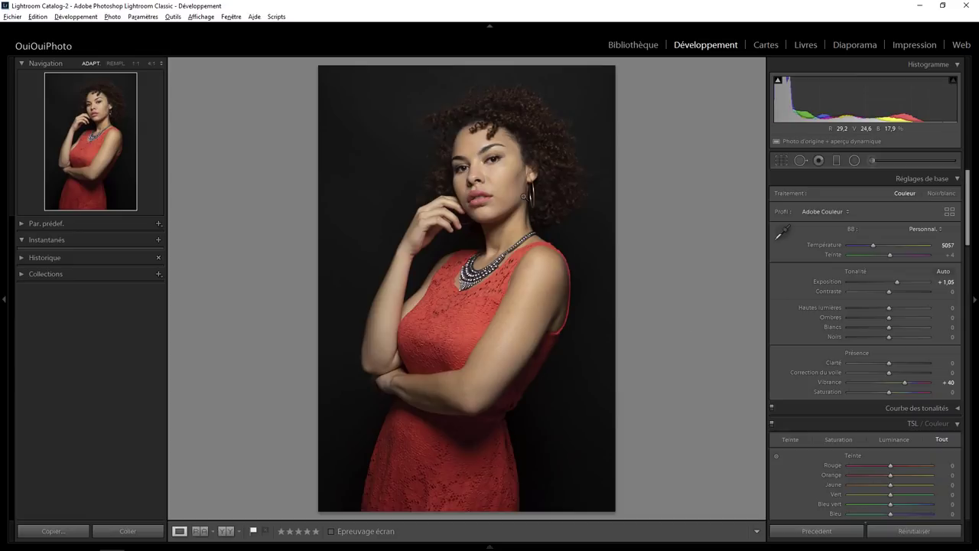
Check the shoulder and upper-arm skin at 100%, returning to full view each time
click(525, 312)
drag(515, 311, 477, 232)
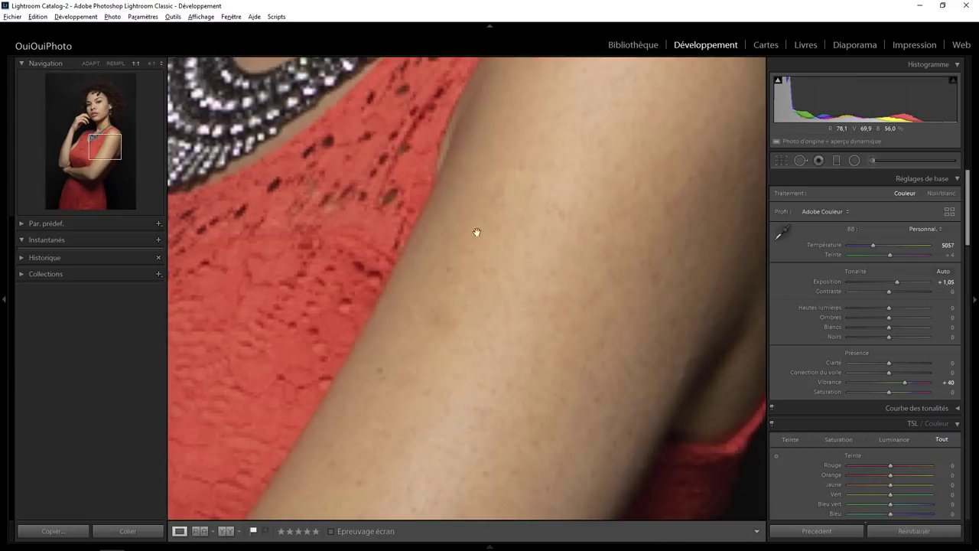
click(491, 283)
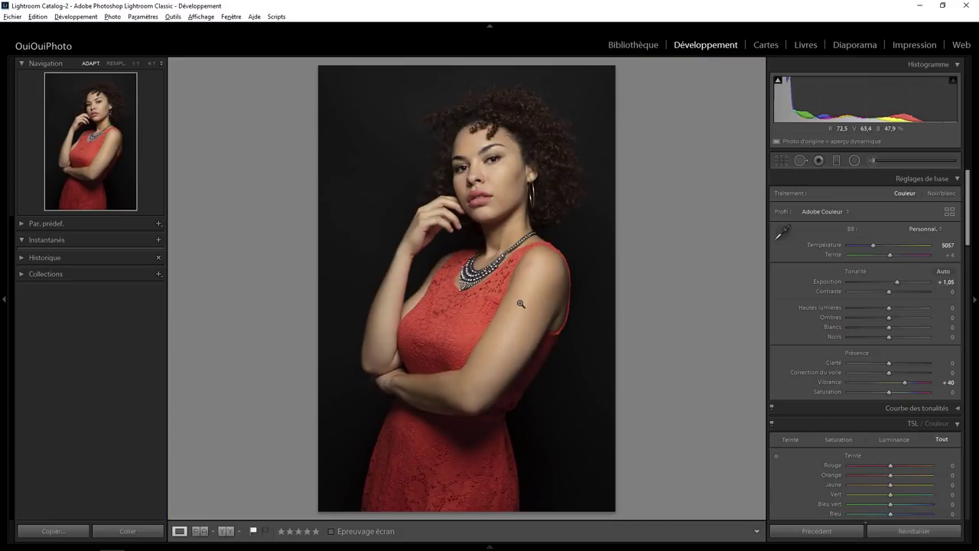
click(541, 315)
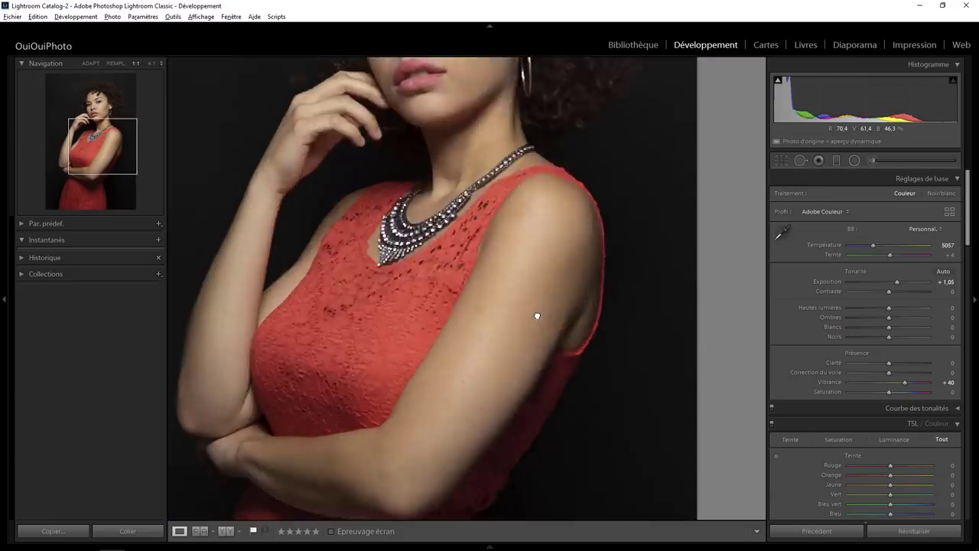
drag(431, 363, 469, 331)
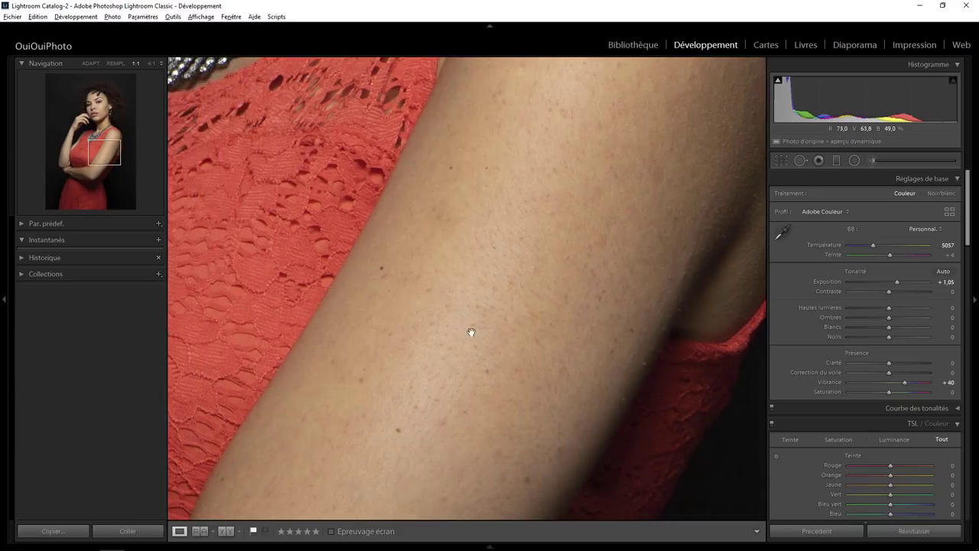
click(468, 339)
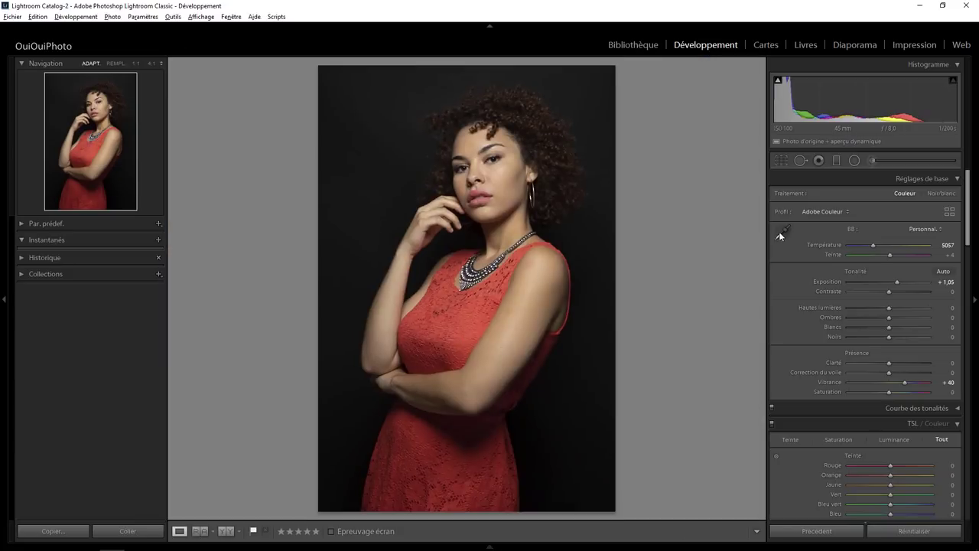
With Spot Removal at 100%, heal a dark upper-arm spot and a small shoulder blemish
click(800, 160)
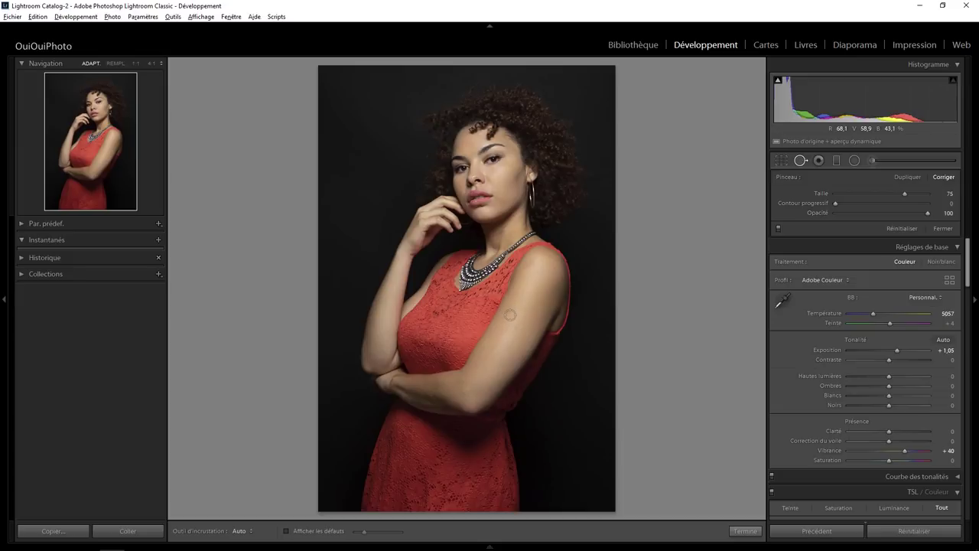
click(136, 62)
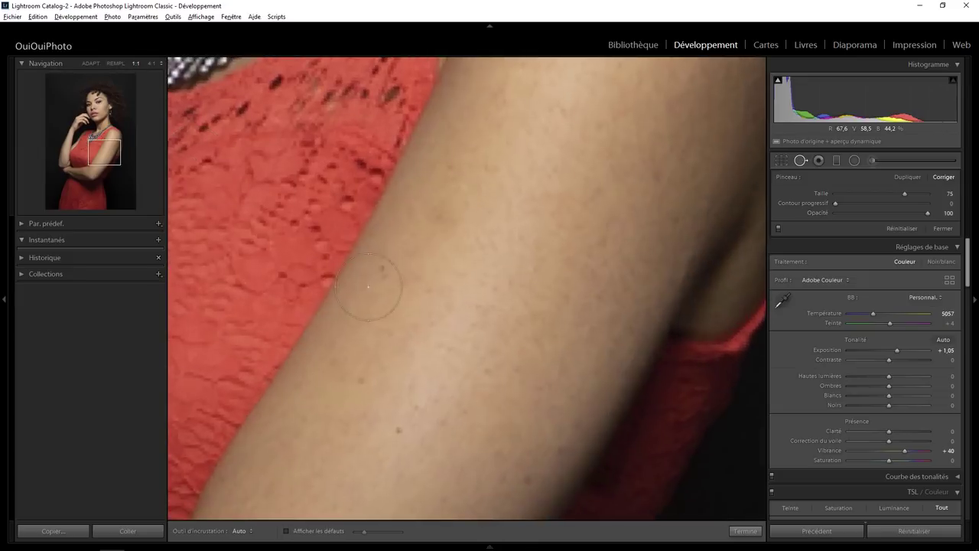
click(444, 218)
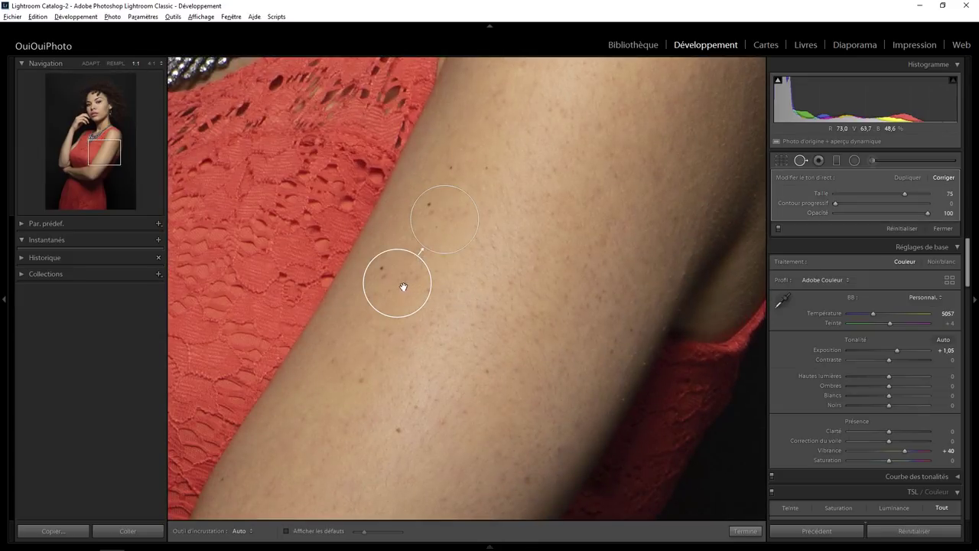
drag(398, 283, 372, 339)
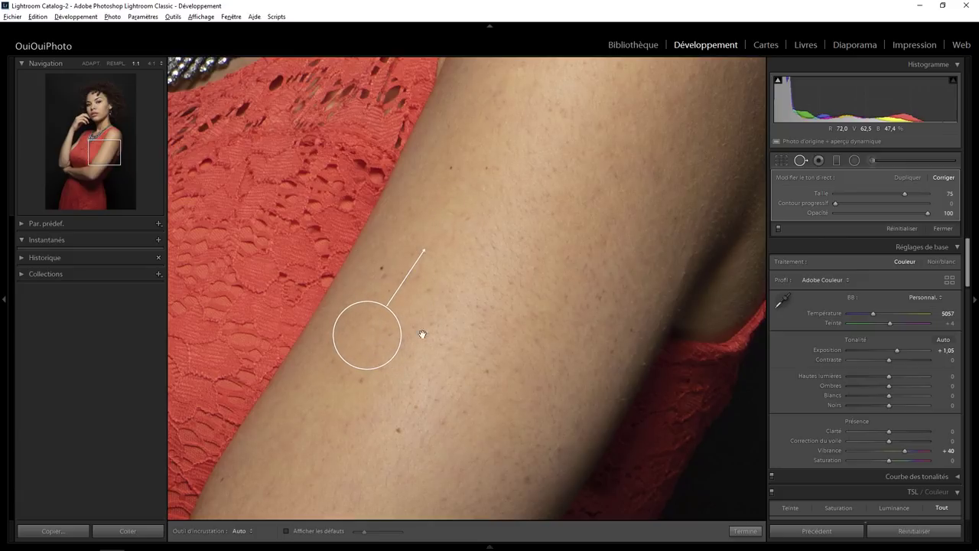
drag(549, 229, 498, 372)
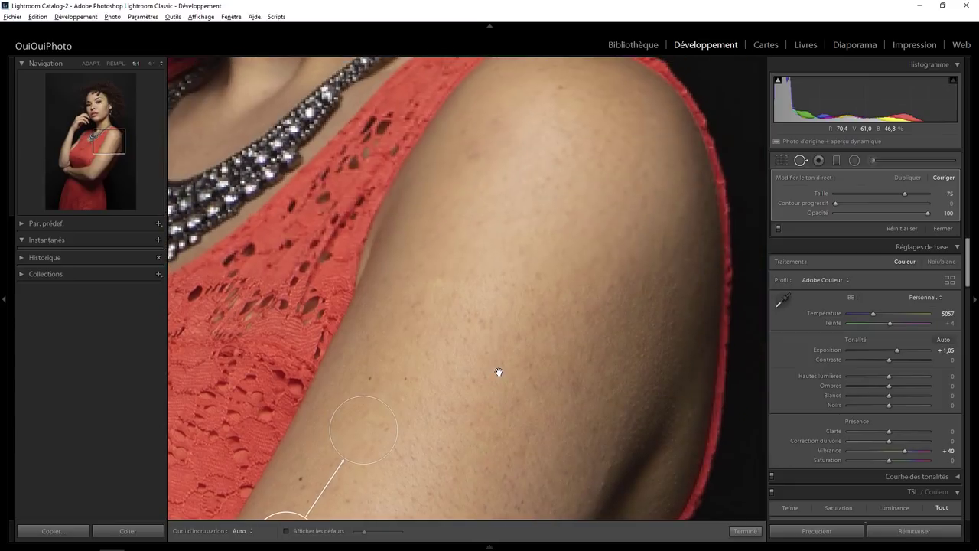
drag(498, 234, 495, 293)
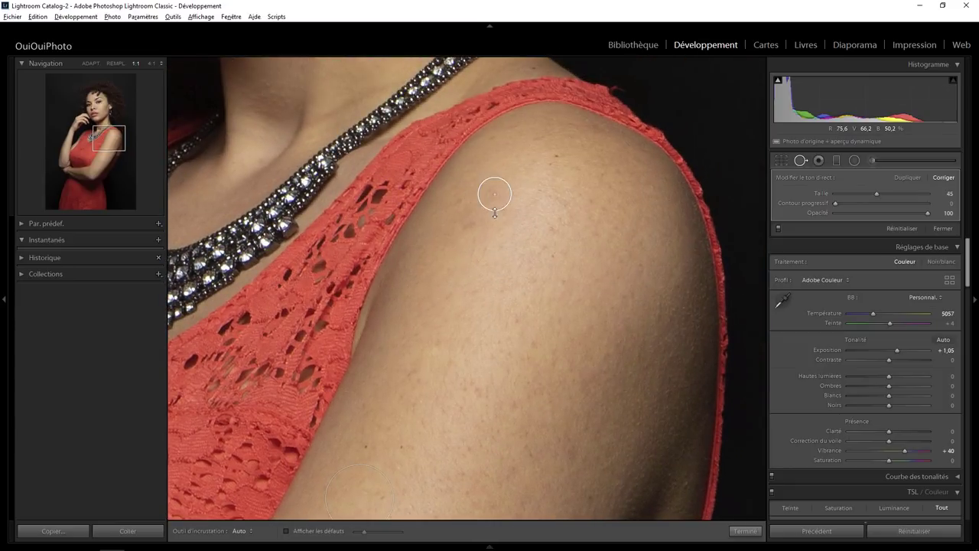
drag(481, 208, 442, 253)
Heal another blemish on the arm, sourcing from cleaner nearby skin
drag(540, 395, 566, 256)
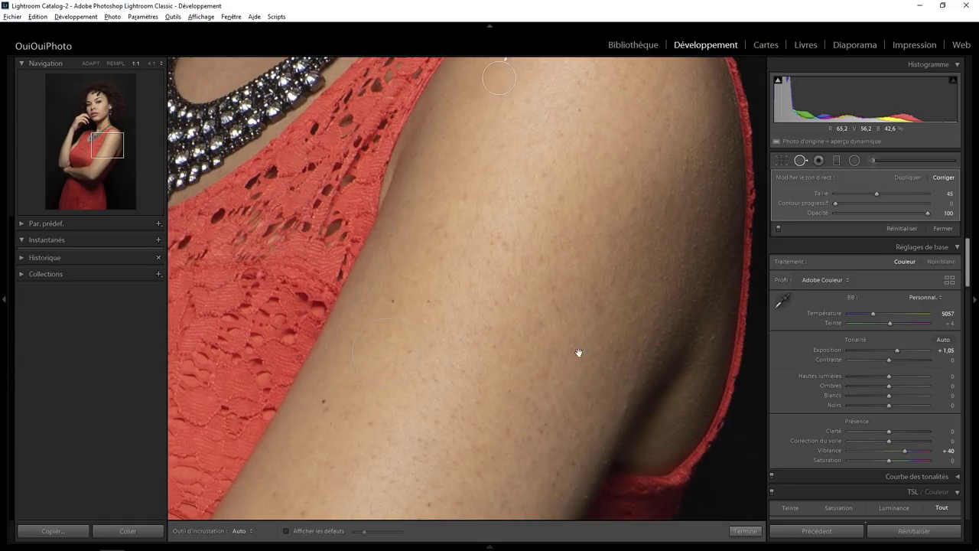
drag(579, 353, 552, 288)
mouse_move(533, 343)
mouse_down()
mouse_move(515, 301)
mouse_move(498, 400)
mouse_up()
drag(498, 329, 507, 362)
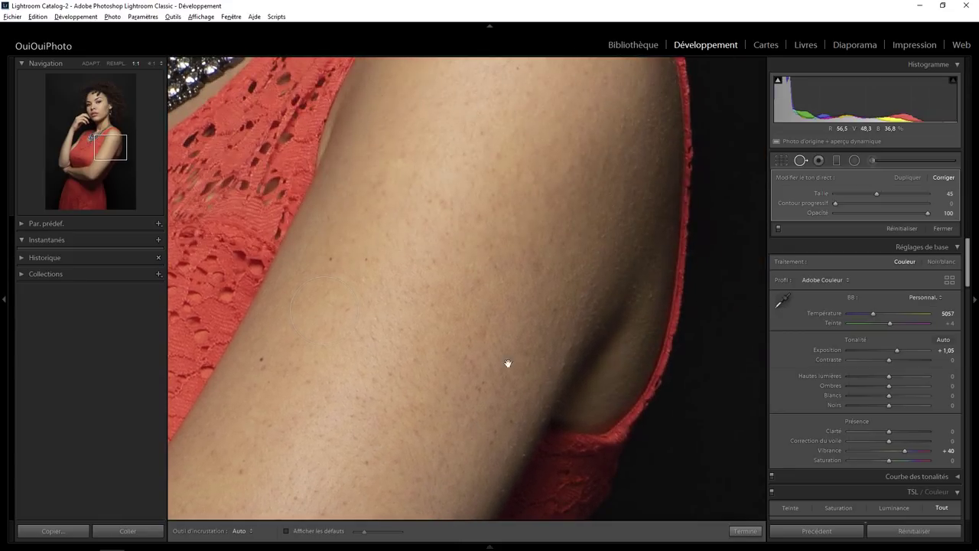
click(538, 263)
mouse_move(602, 201)
mouse_down()
mouse_move(527, 218)
mouse_move(536, 218)
mouse_up()
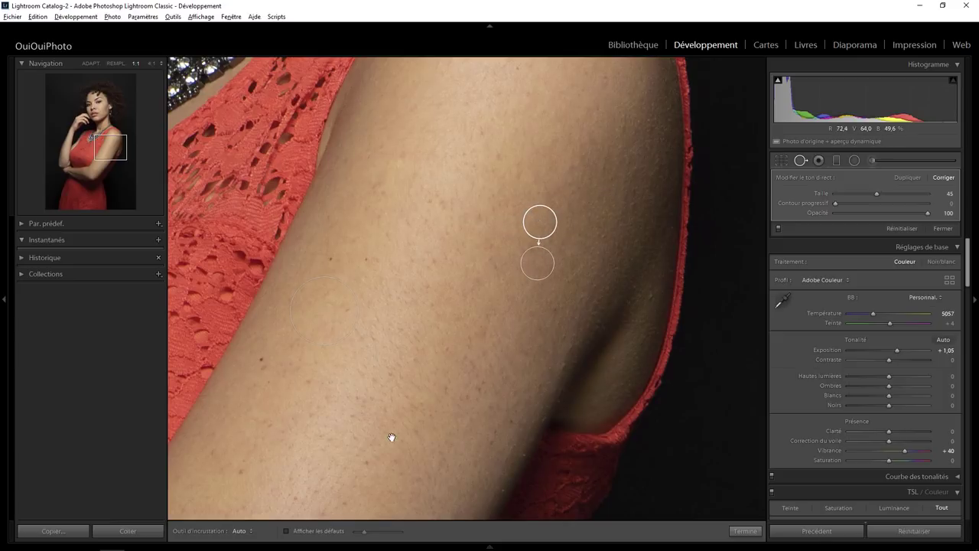
Heal a dark upper-arm blemish using skin from below-left, then finish spot healing
drag(391, 437, 497, 284)
drag(433, 391, 550, 265)
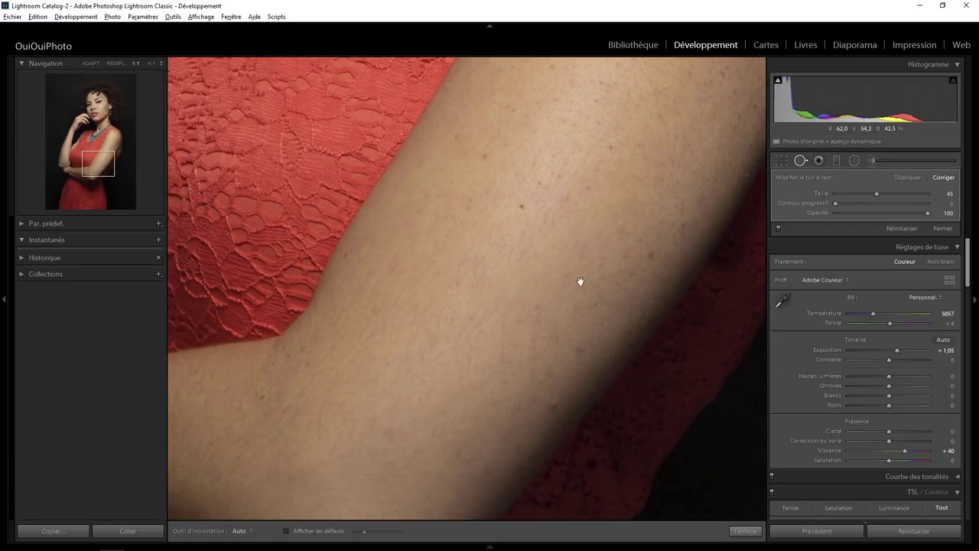
scroll(547, 400, down, 3)
click(550, 401)
drag(570, 378, 513, 426)
drag(531, 181, 415, 367)
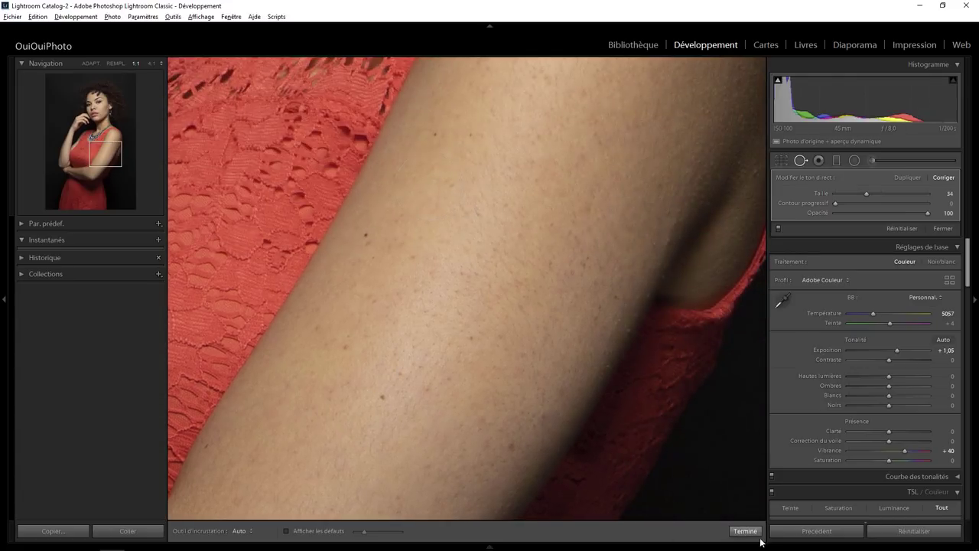
click(744, 530)
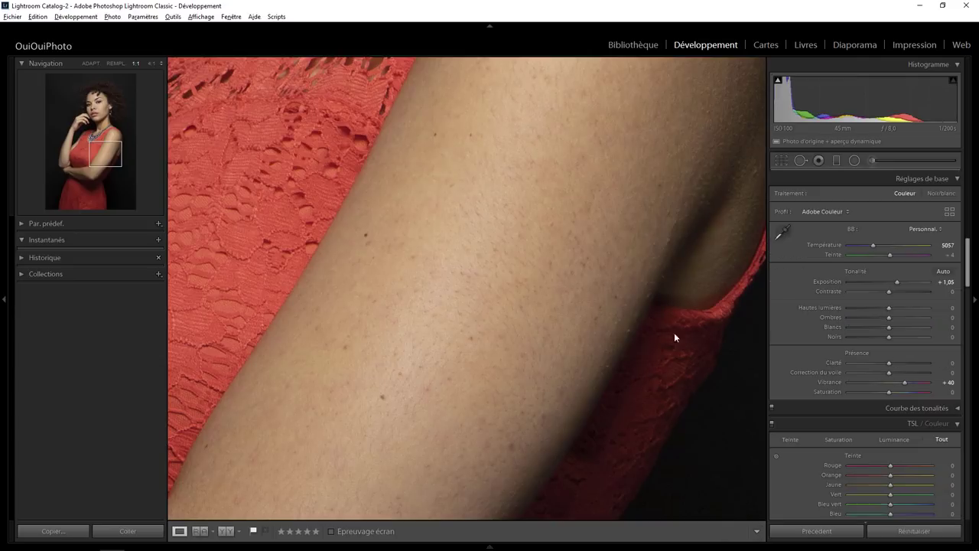
Draw a tilted radial ellipse over the upper arm and set its clarity to -21
click(542, 242)
click(854, 160)
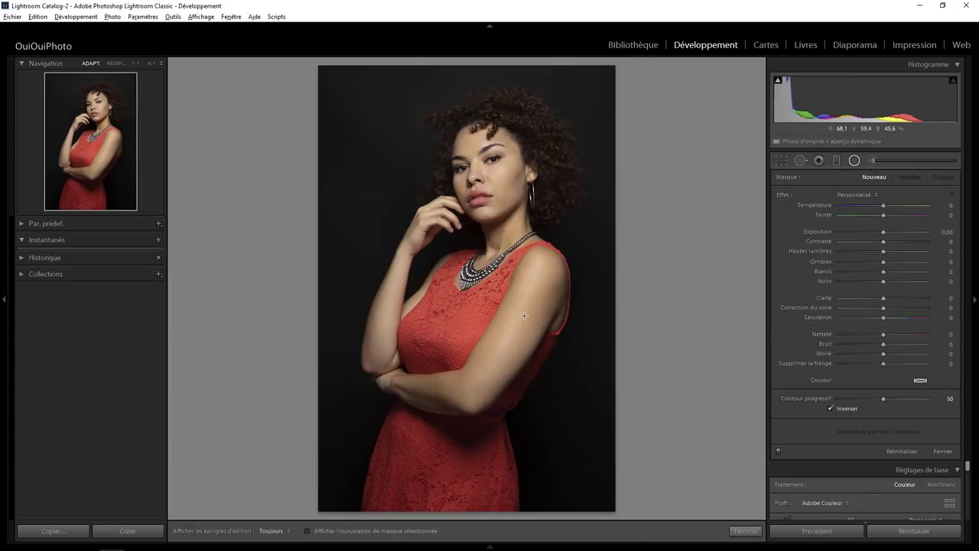
mouse_move(529, 306)
mouse_down()
mouse_move(503, 349)
mouse_move(499, 387)
mouse_up()
drag(548, 240, 564, 265)
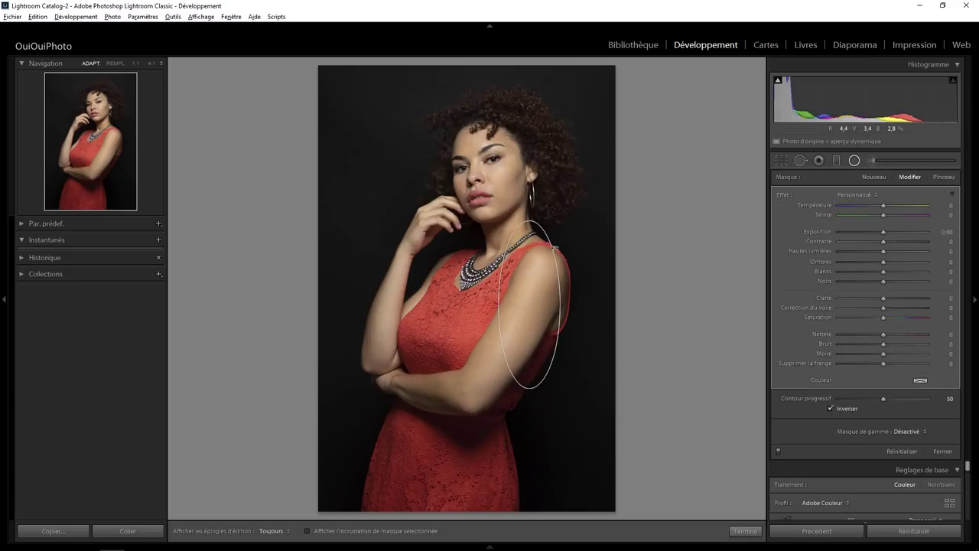
drag(524, 304, 515, 328)
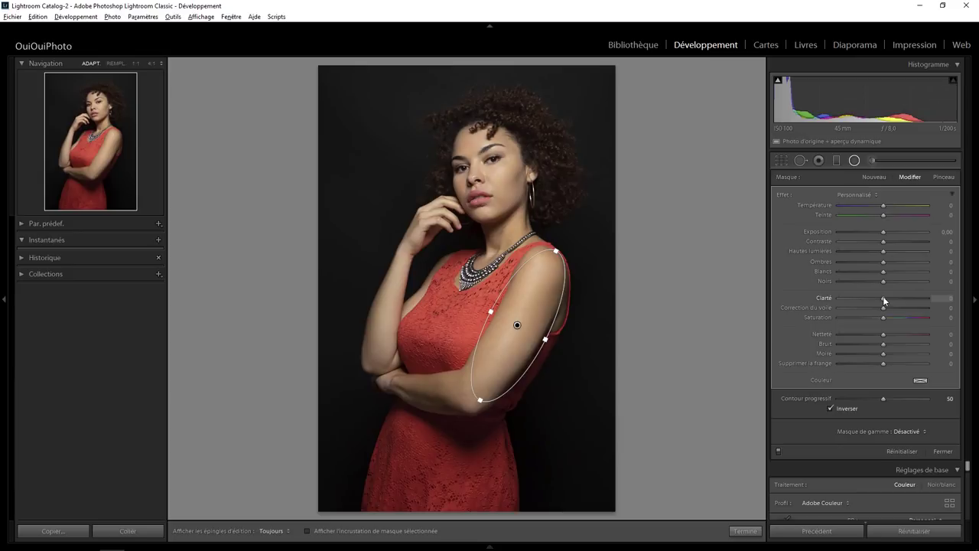
drag(882, 296, 868, 299)
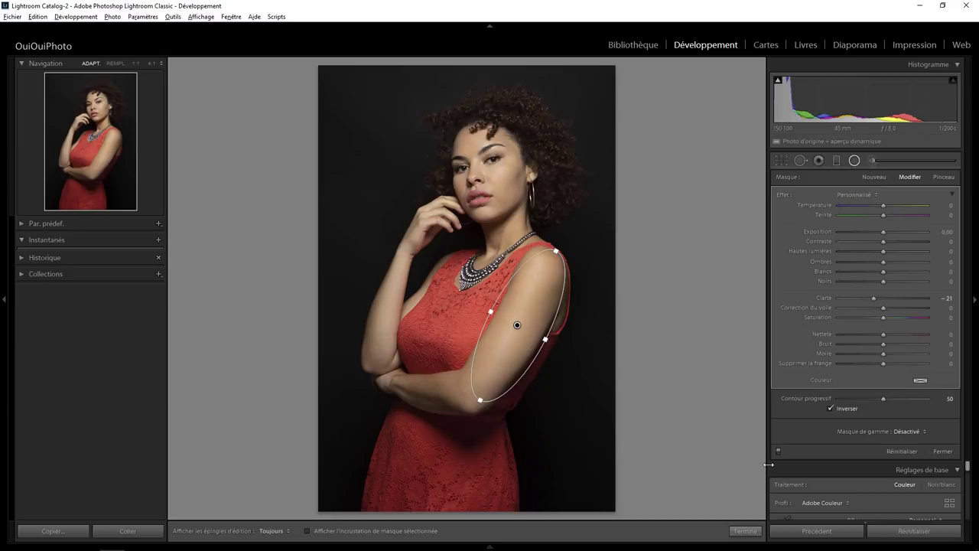
click(744, 530)
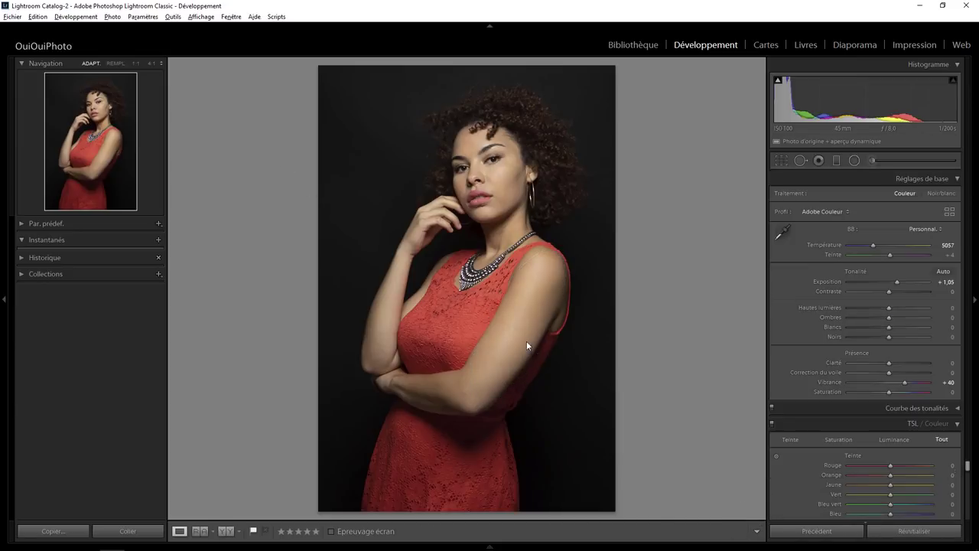
click(523, 322)
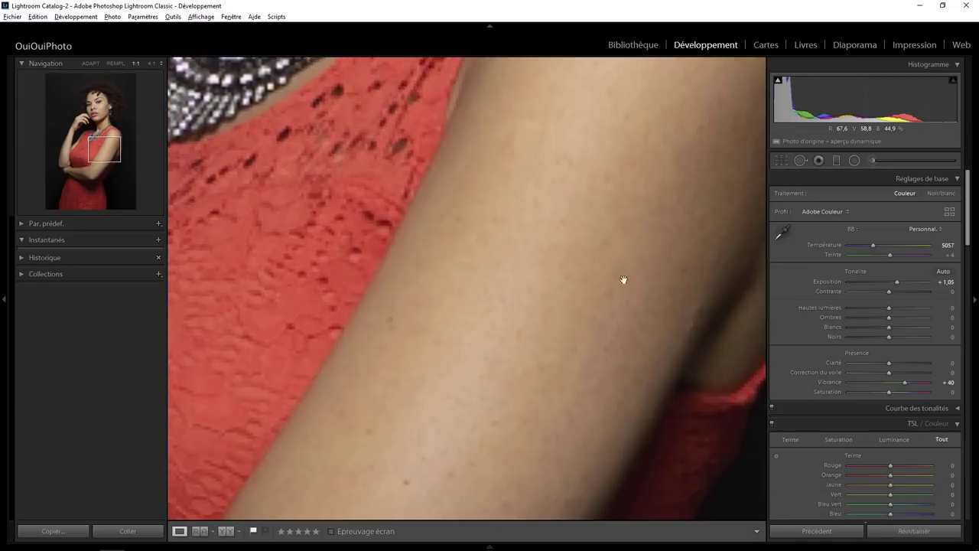
click(854, 161)
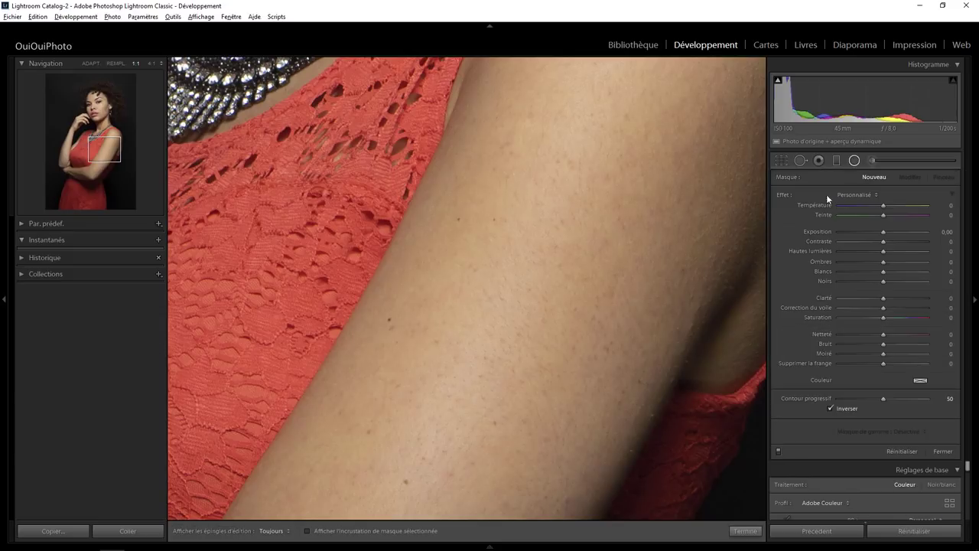
click(508, 349)
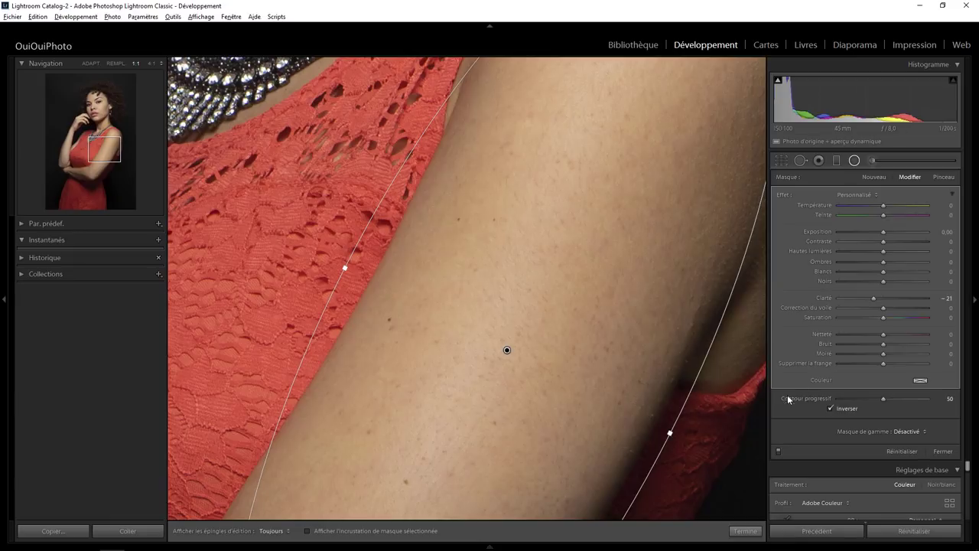
click(777, 451)
click(778, 451)
click(778, 451)
click(778, 451)
click(778, 451)
click(777, 451)
click(778, 451)
click(778, 451)
click(778, 451)
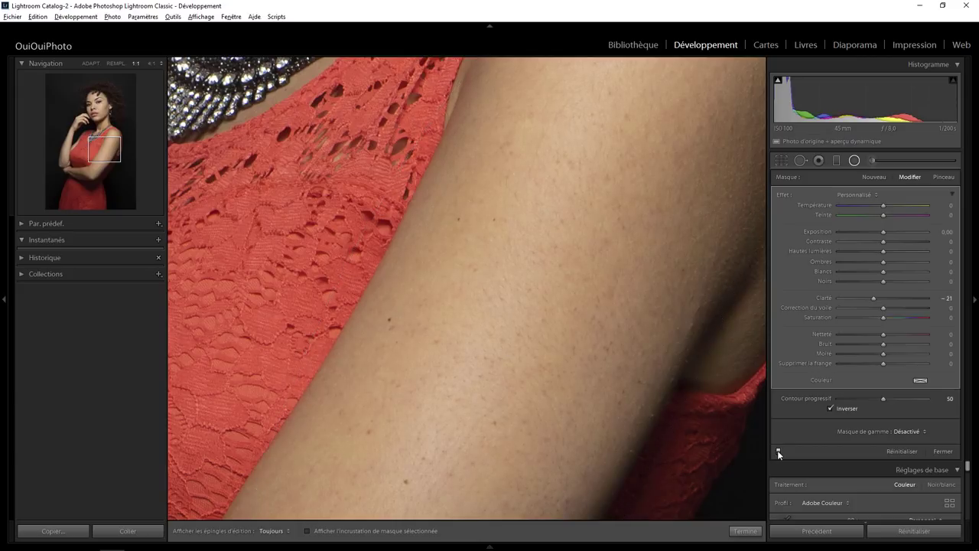
click(778, 451)
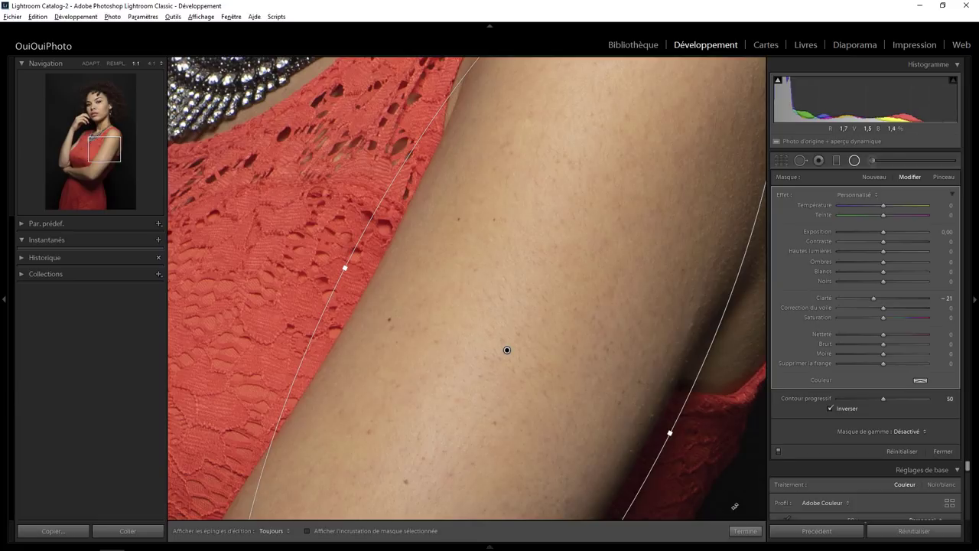
click(743, 530)
click(534, 291)
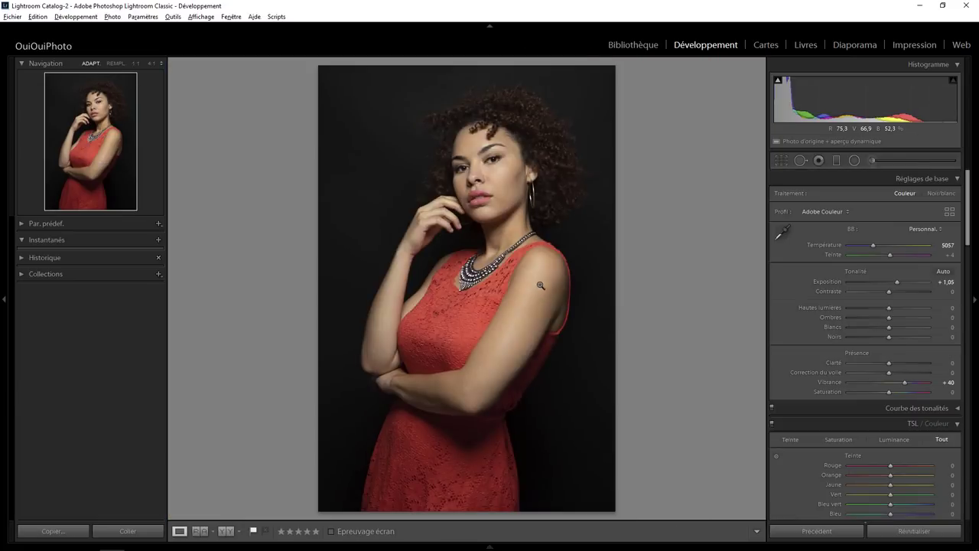
At 100%, draw a radial ellipse tilted along the folded forearm
click(468, 385)
drag(461, 405, 586, 308)
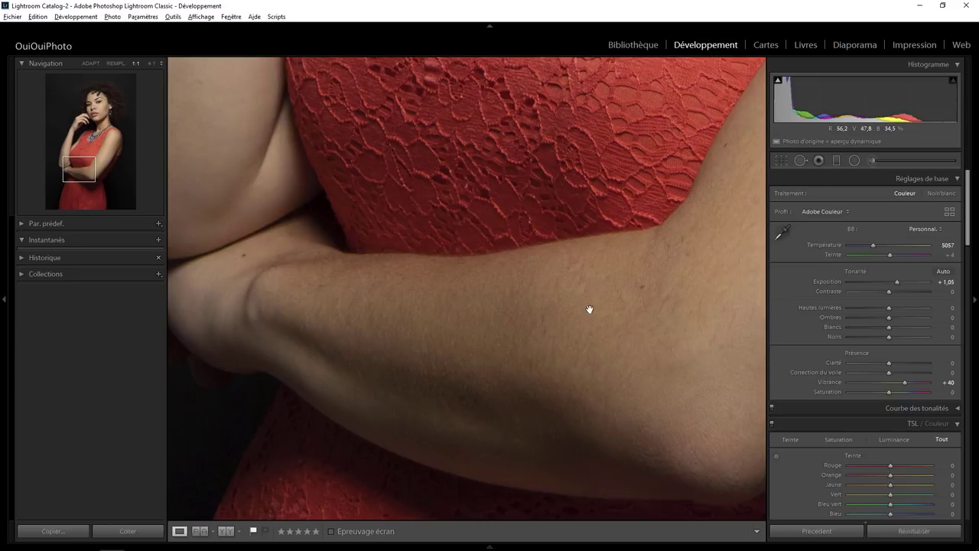
click(854, 160)
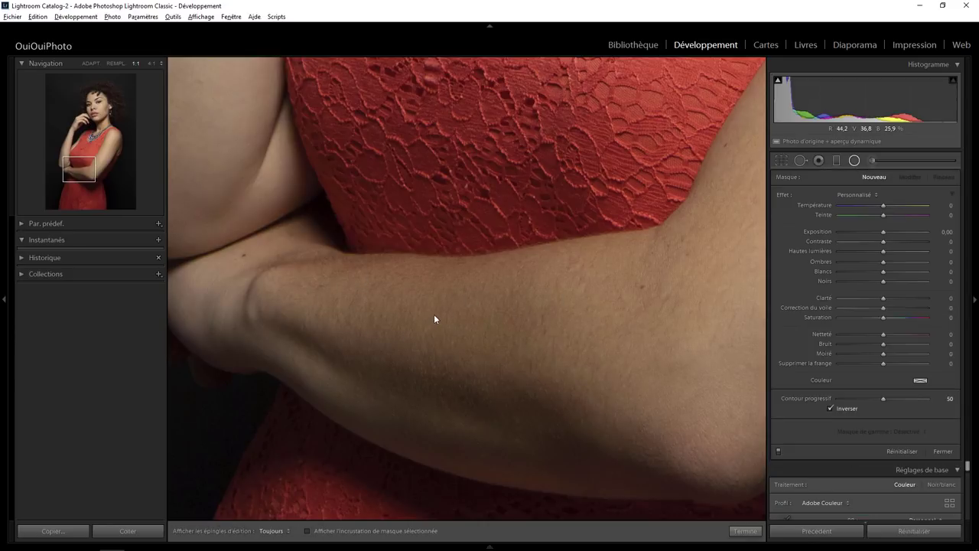
drag(433, 313, 699, 412)
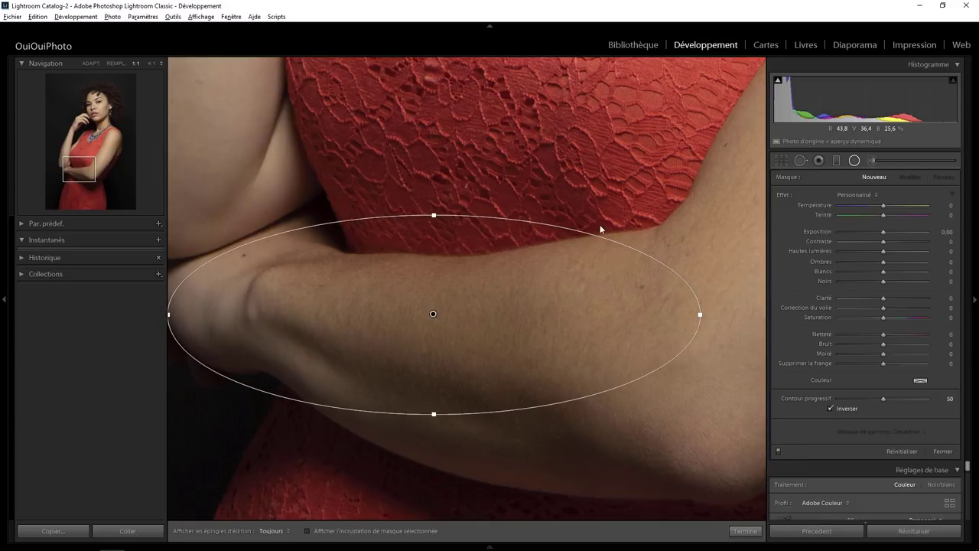
drag(624, 256, 638, 285)
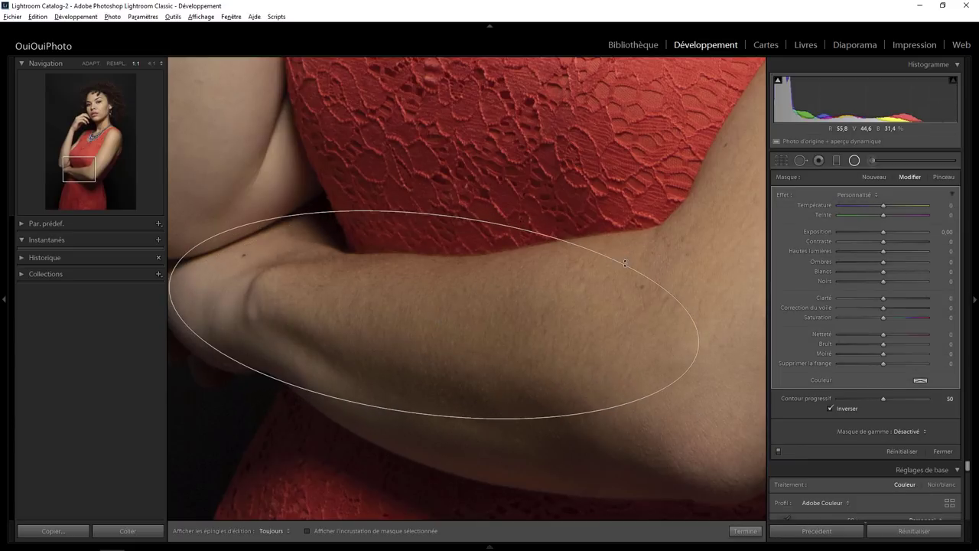
drag(434, 315, 482, 329)
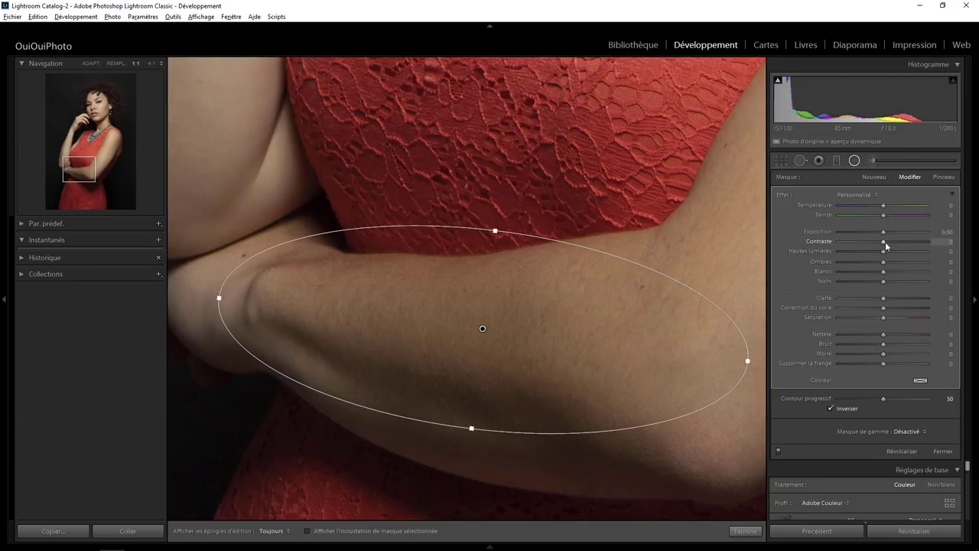
Set the forearm ellipse to contrast −57 and clarity −56, compare on/off, and finish
drag(885, 242, 866, 242)
drag(862, 240, 858, 238)
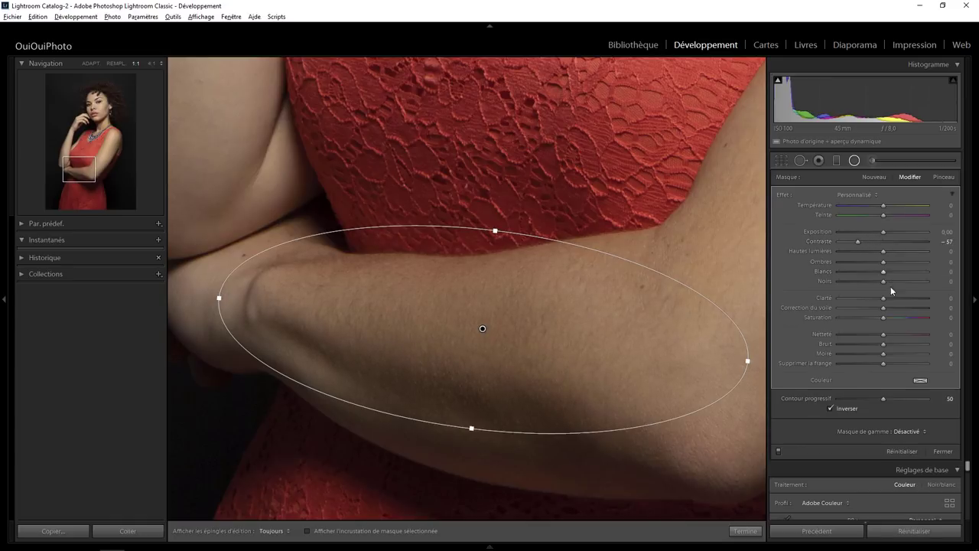
drag(883, 298, 857, 298)
click(778, 452)
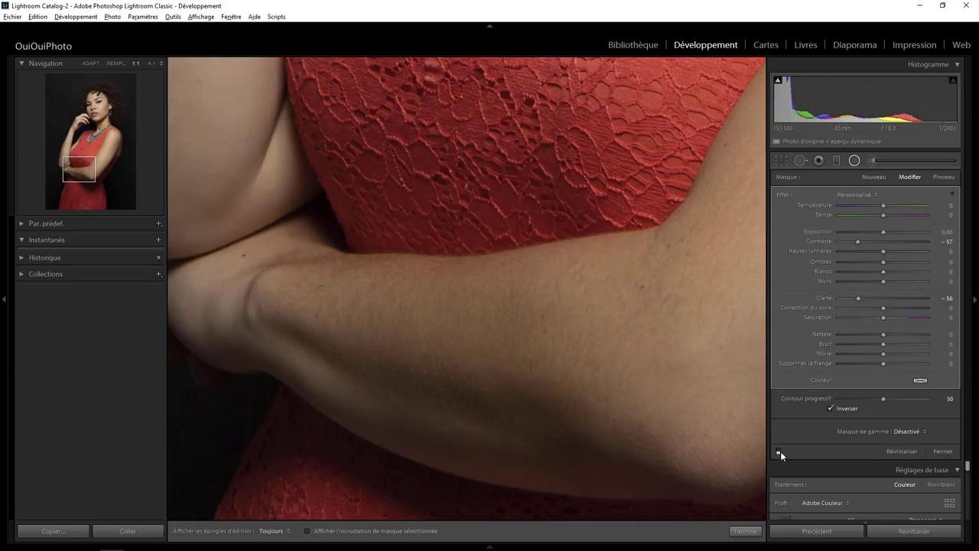
click(780, 452)
click(780, 451)
click(781, 451)
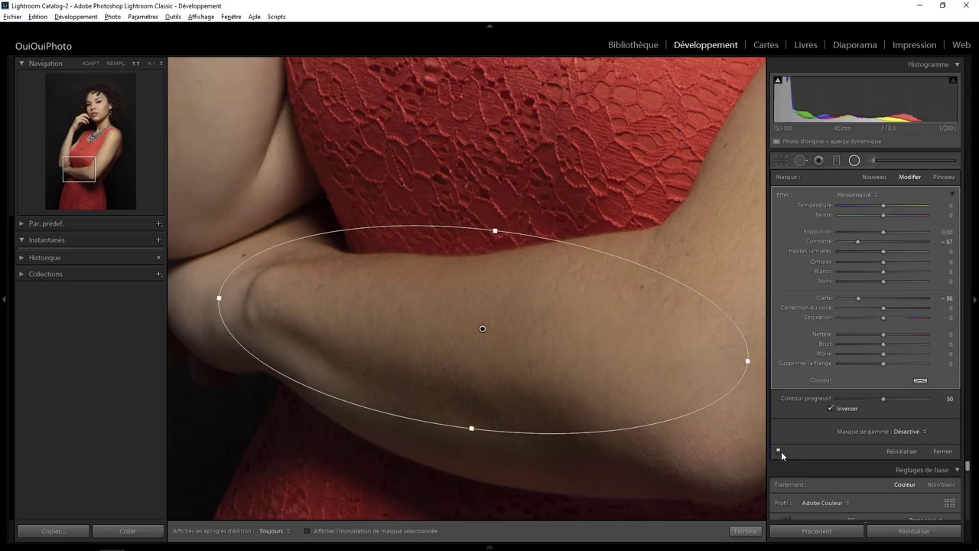
click(781, 452)
click(745, 530)
click(572, 307)
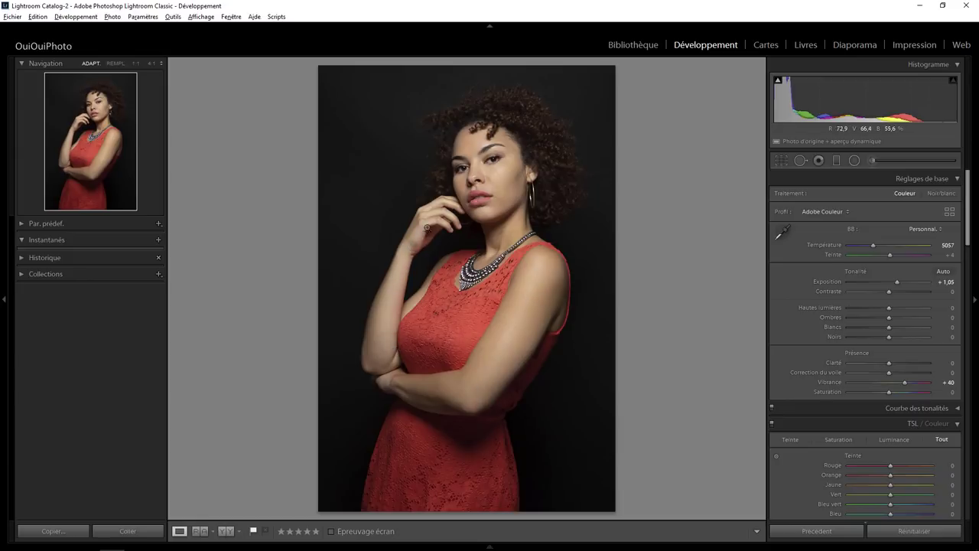
Draw a narrow radial ellipse tilted along the raised arm and set temperature to +43
click(855, 160)
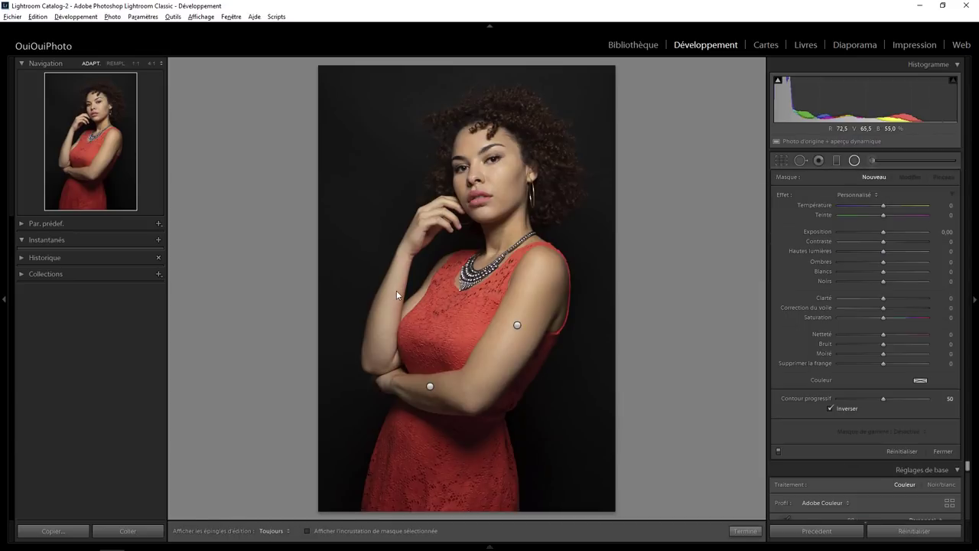
drag(386, 249, 418, 368)
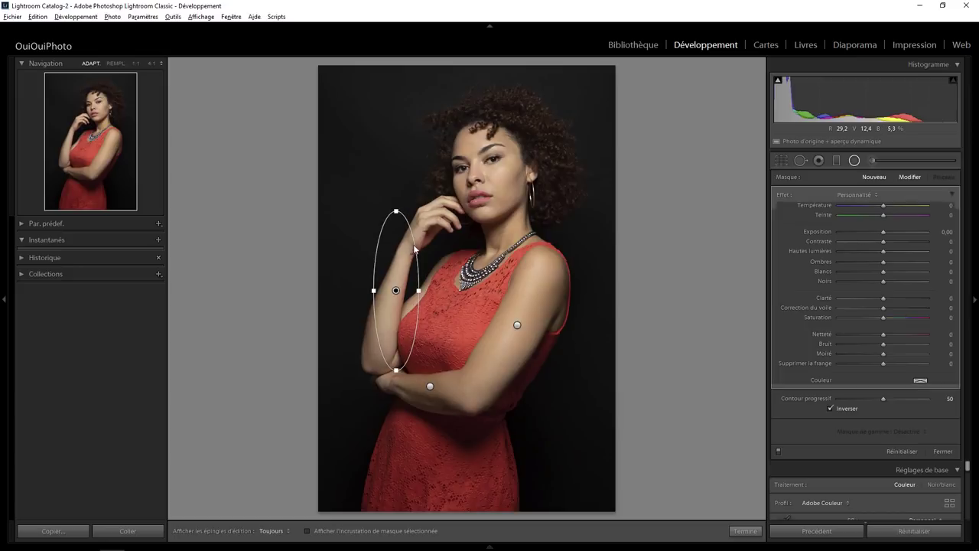
drag(411, 236, 422, 249)
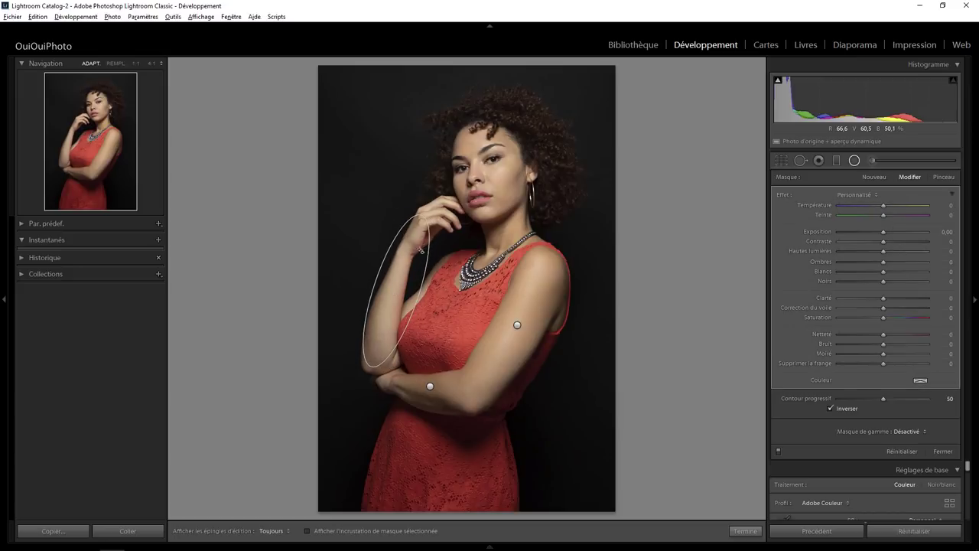
drag(397, 287, 395, 292)
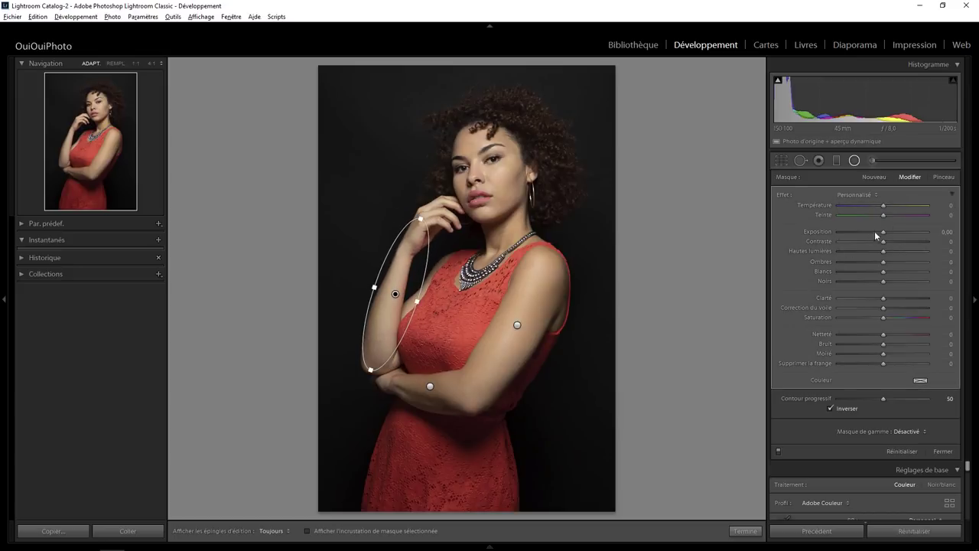
mouse_move(884, 207)
mouse_down()
mouse_move(897, 211)
mouse_move(886, 208)
mouse_up()
Add a new radial ellipse over the hand by the face, warmed to temperature +8
click(854, 162)
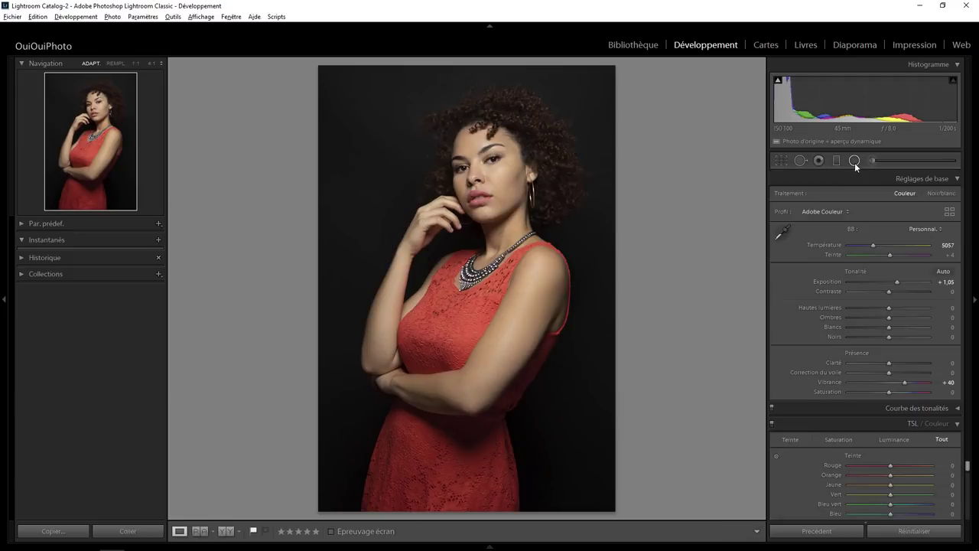
key(shift+m)
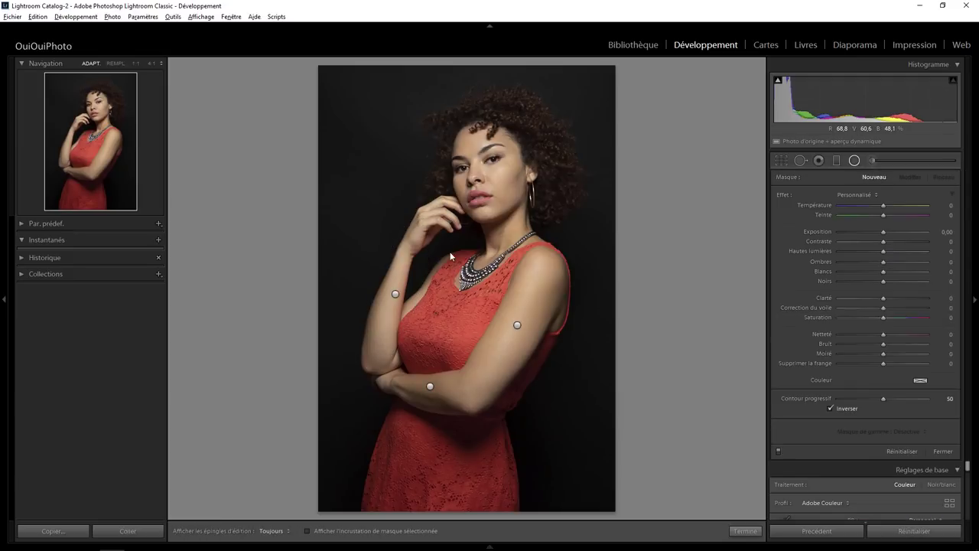
drag(420, 221, 466, 196)
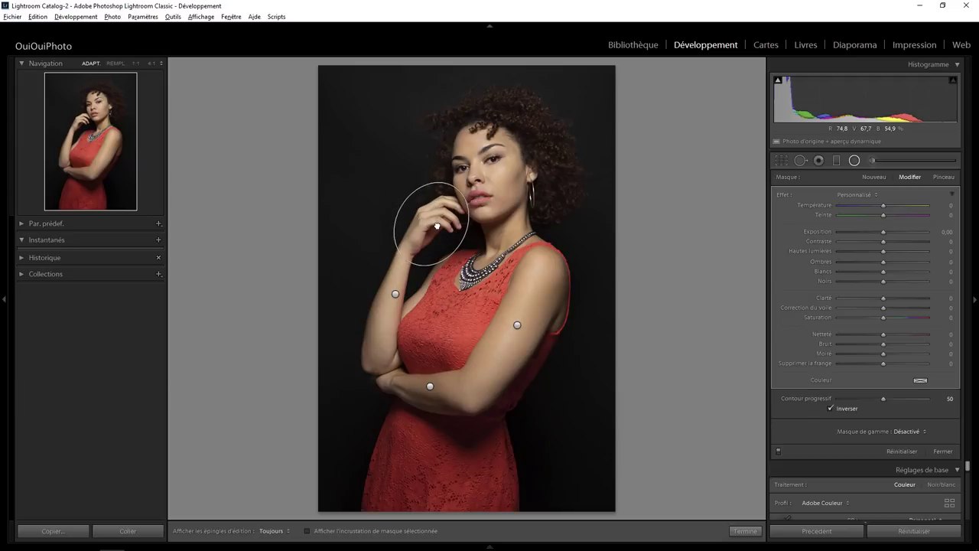
drag(421, 222, 434, 223)
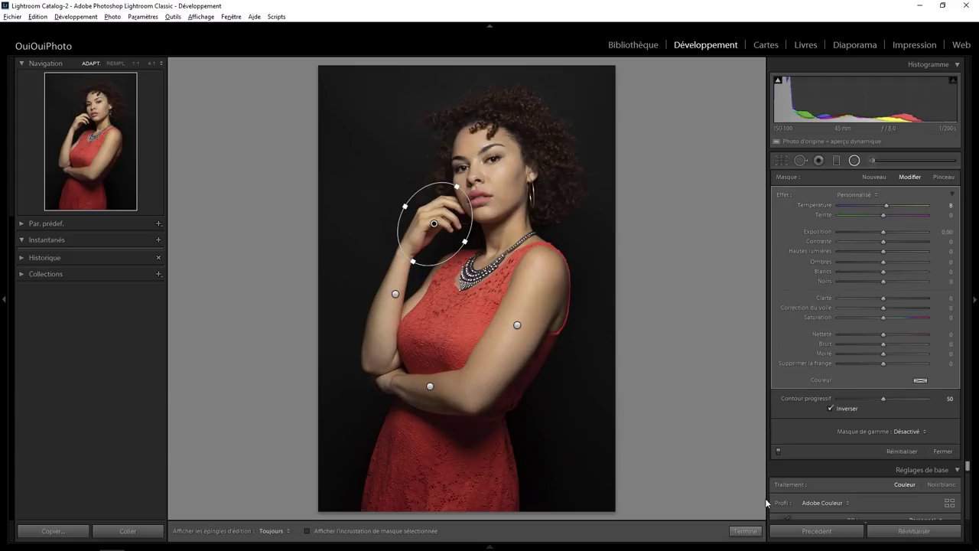
click(745, 530)
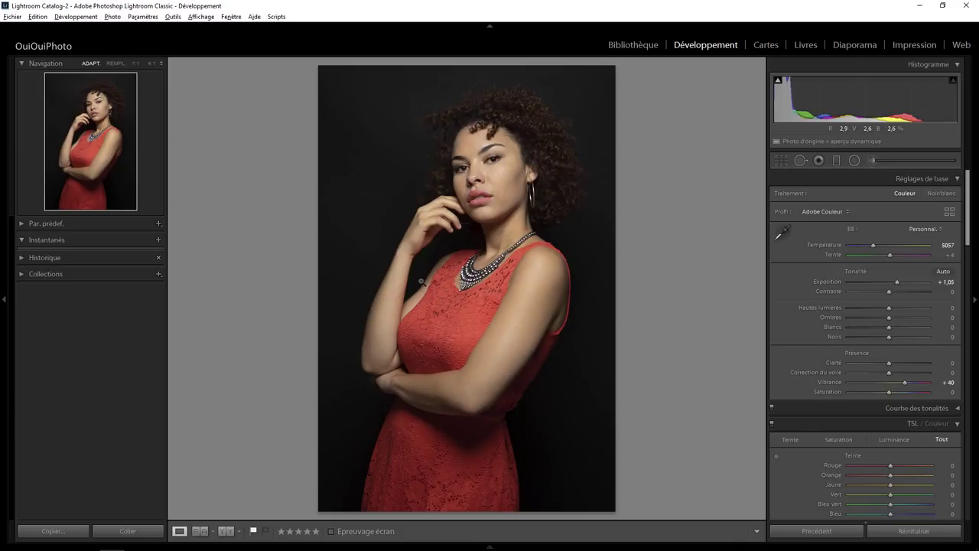
click(448, 200)
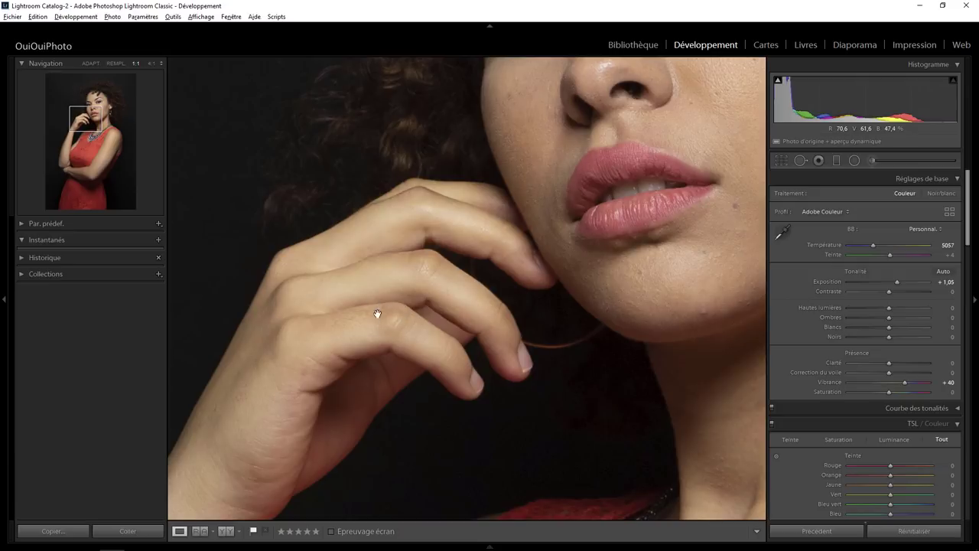
Add a small radial oval on a knuckle with shadows 100 and exposure 0,12
click(854, 159)
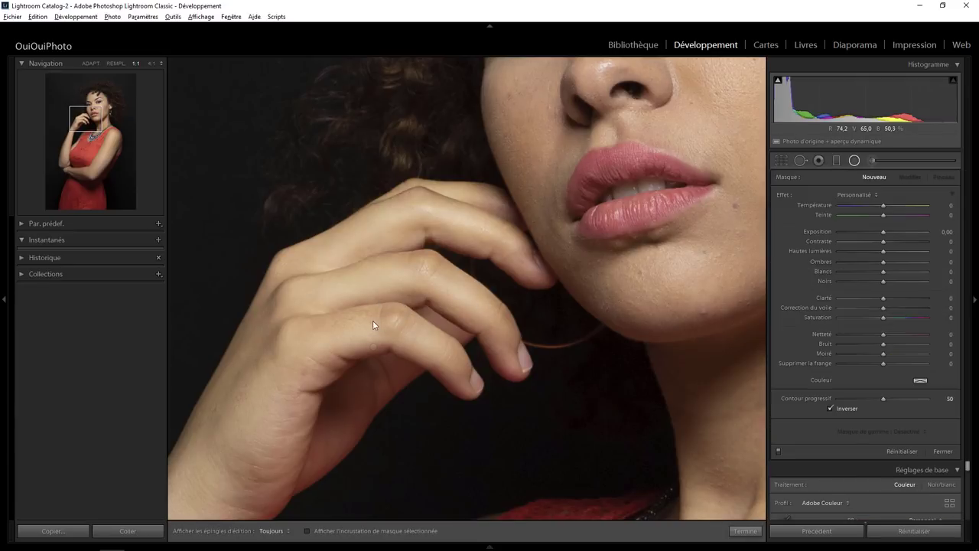
drag(415, 329, 423, 340)
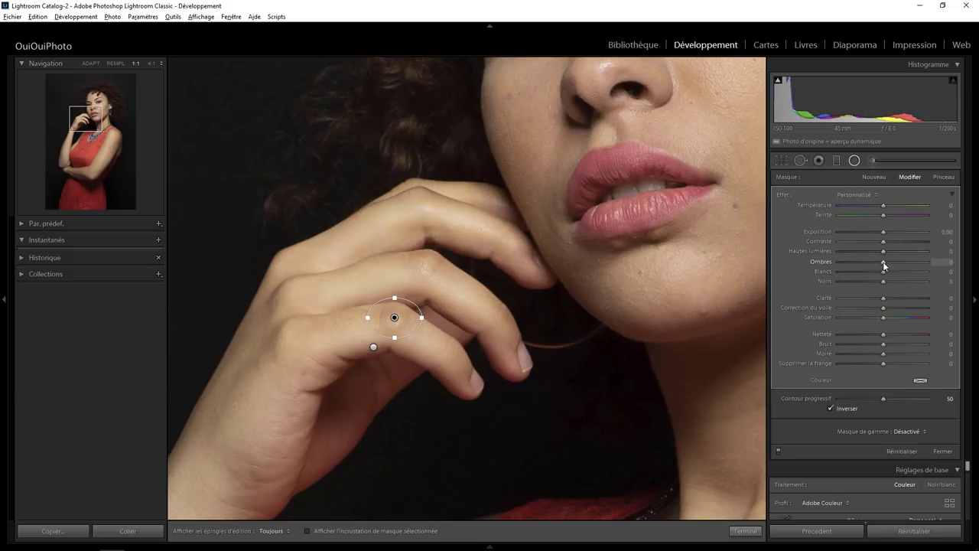
drag(931, 263, 829, 272)
drag(928, 269, 934, 266)
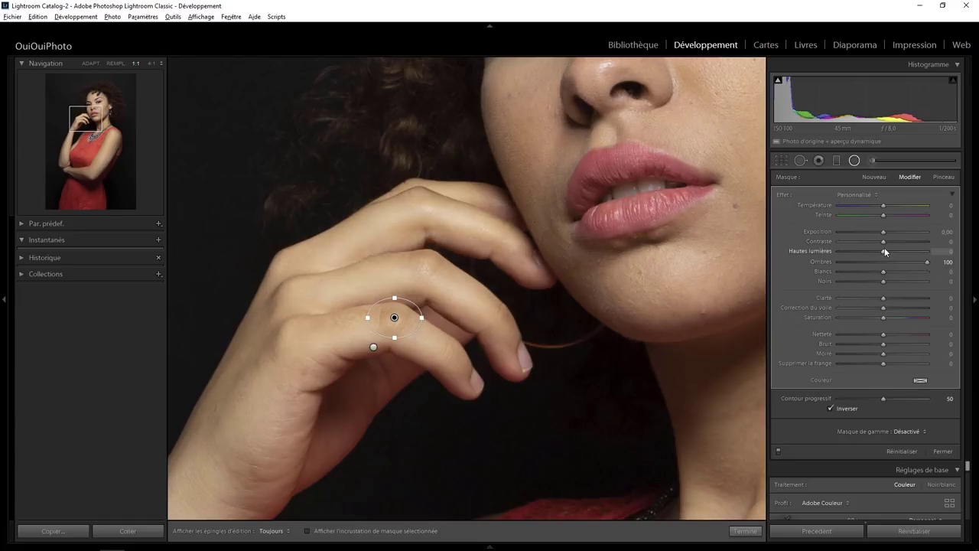
drag(884, 233, 885, 233)
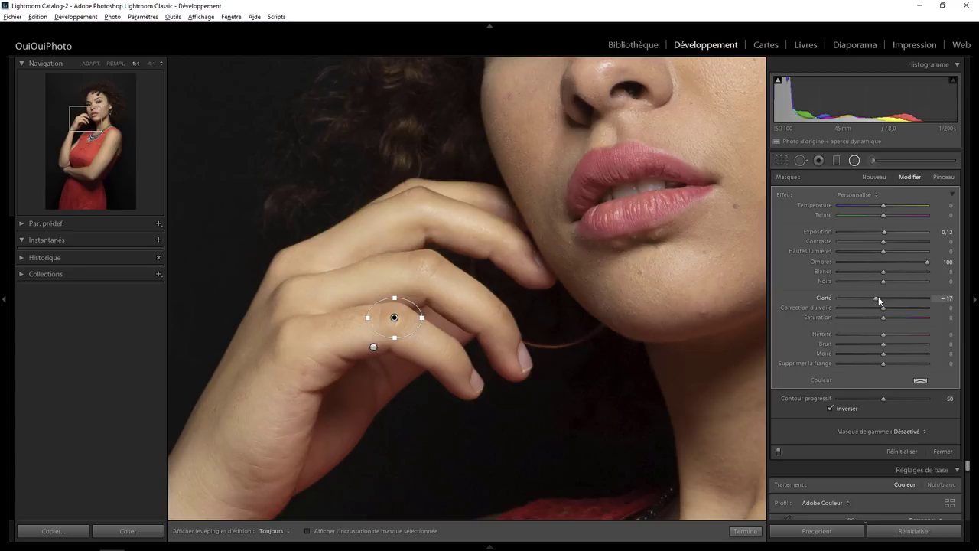
Duplicate the knuckle adjustment onto the next knuckle, compare before/after, and finish
right_click(394, 319)
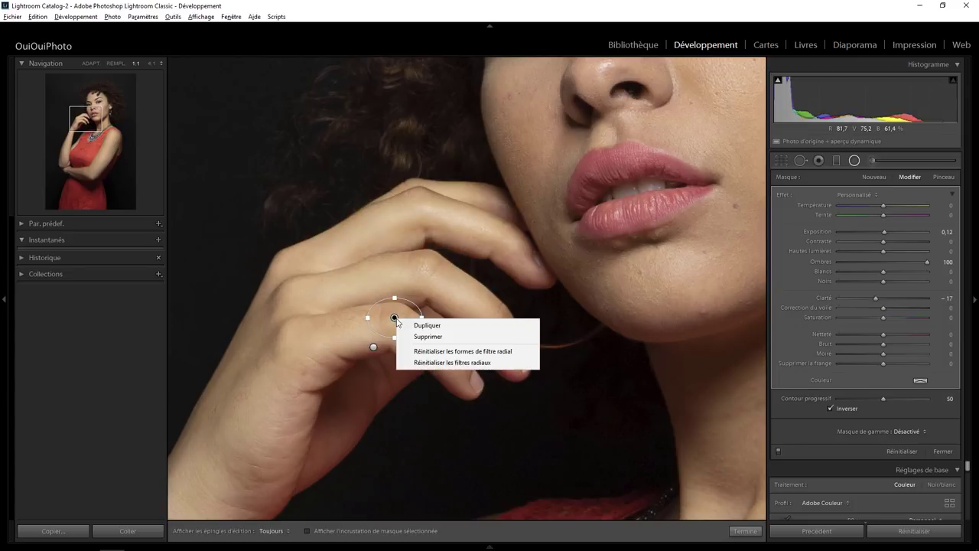
click(397, 322)
drag(395, 320, 422, 263)
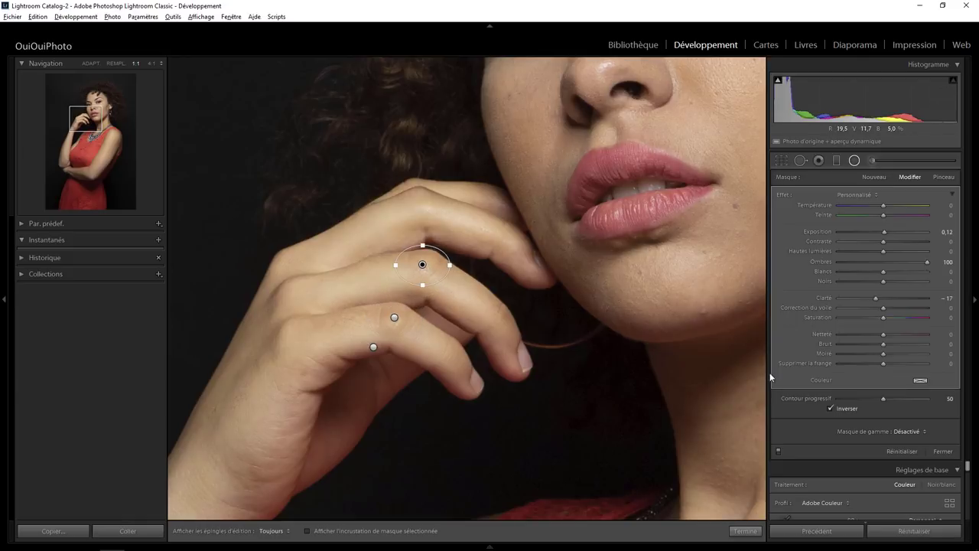
click(777, 450)
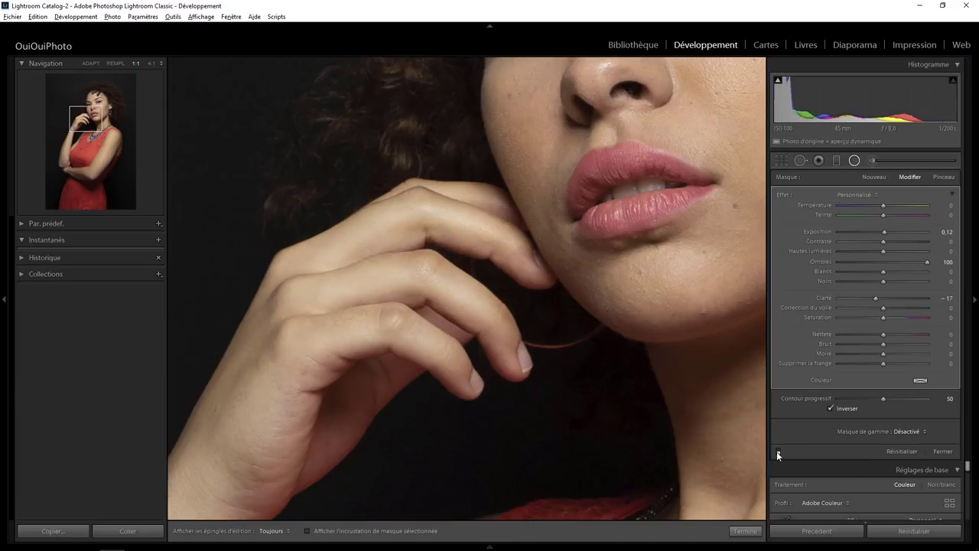
click(778, 451)
click(778, 451)
click(779, 450)
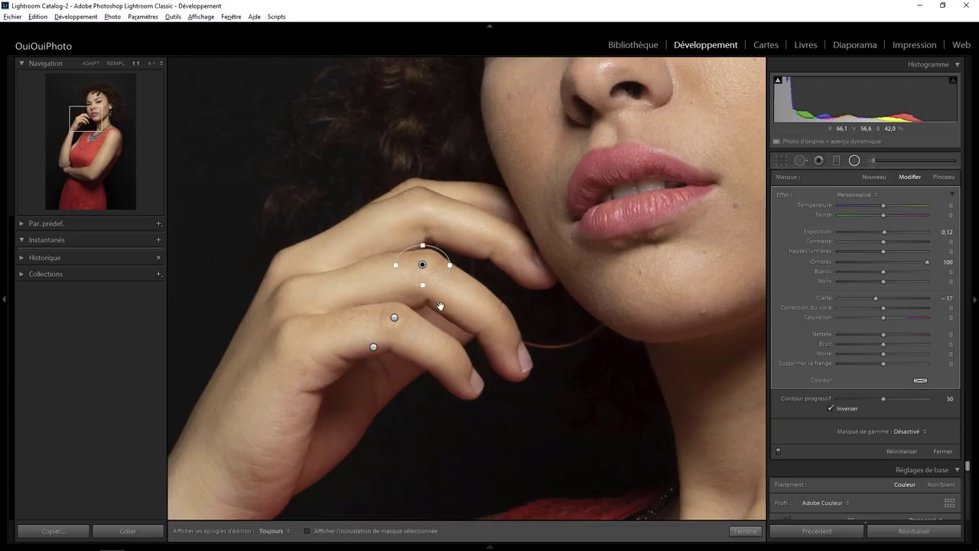
click(746, 530)
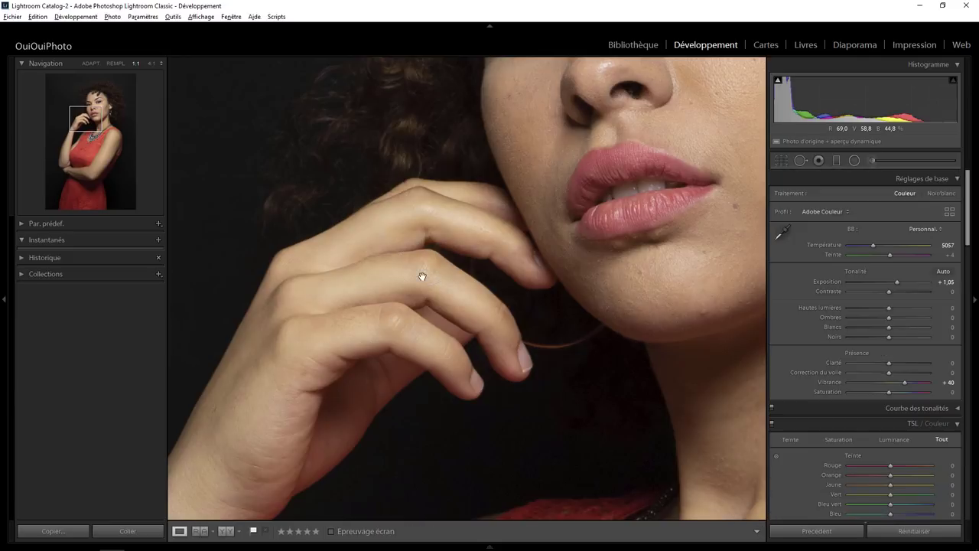
click(421, 273)
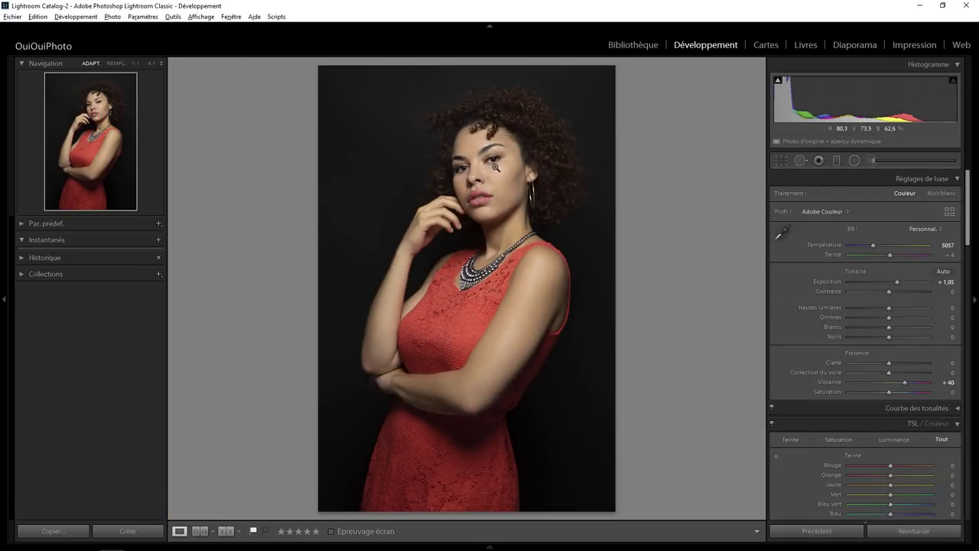
At 100% with Spot Removal, heal two small blemishes on the neck
click(513, 223)
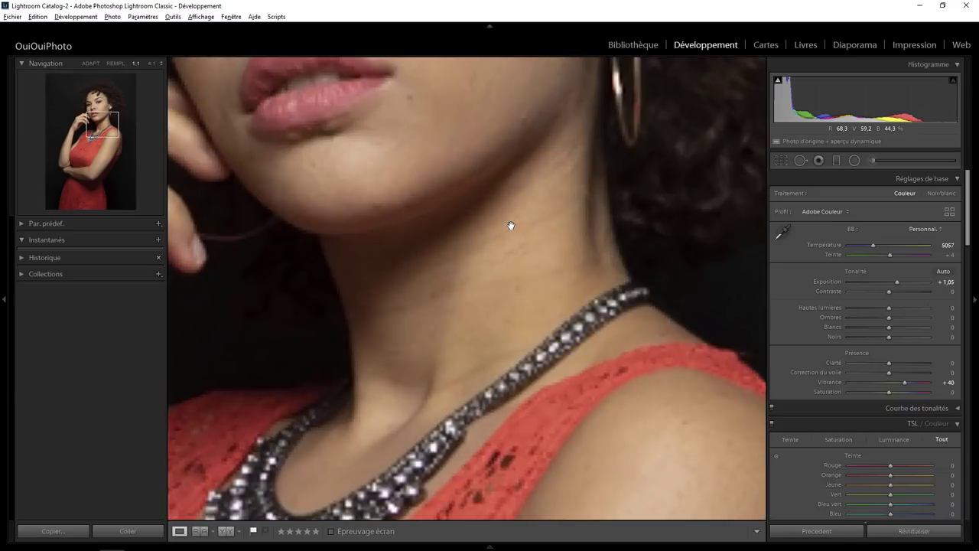
click(801, 161)
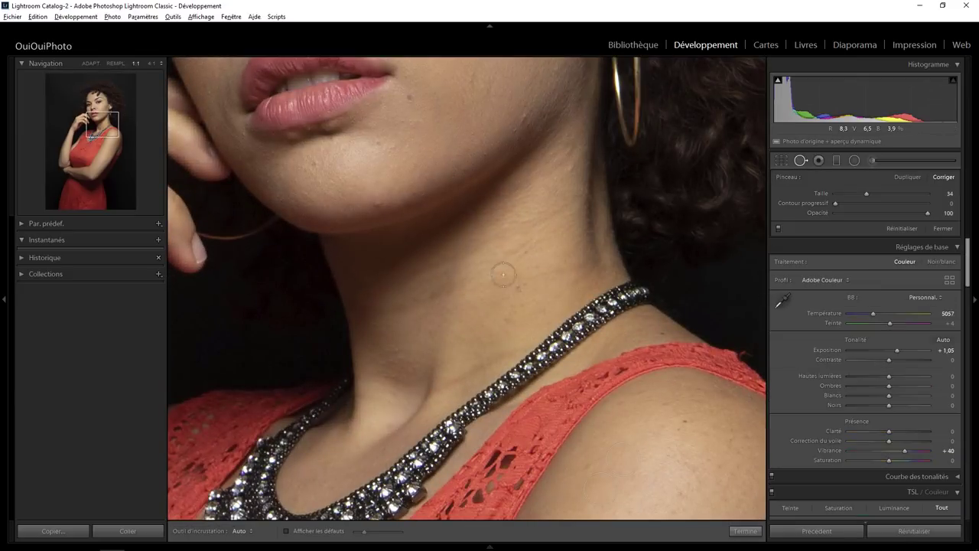
click(524, 287)
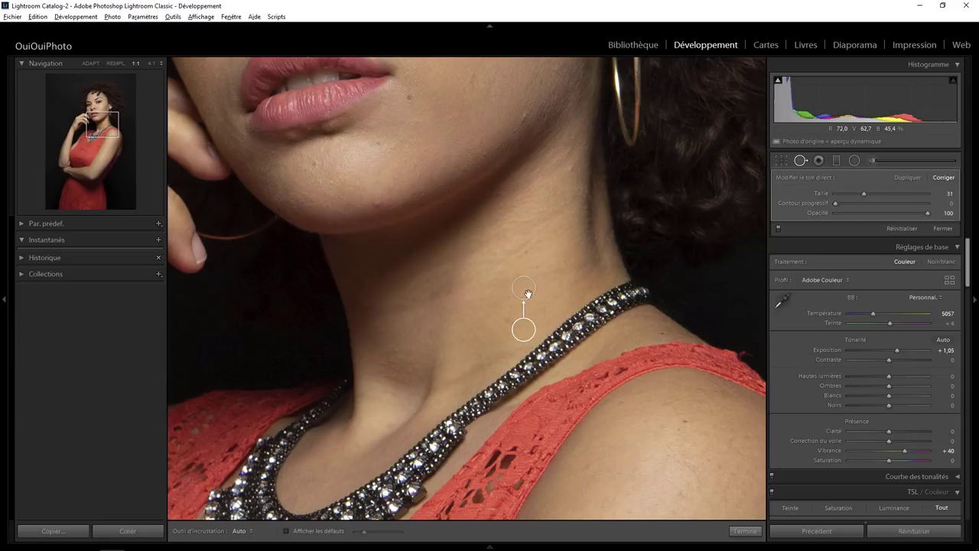
drag(522, 325, 486, 314)
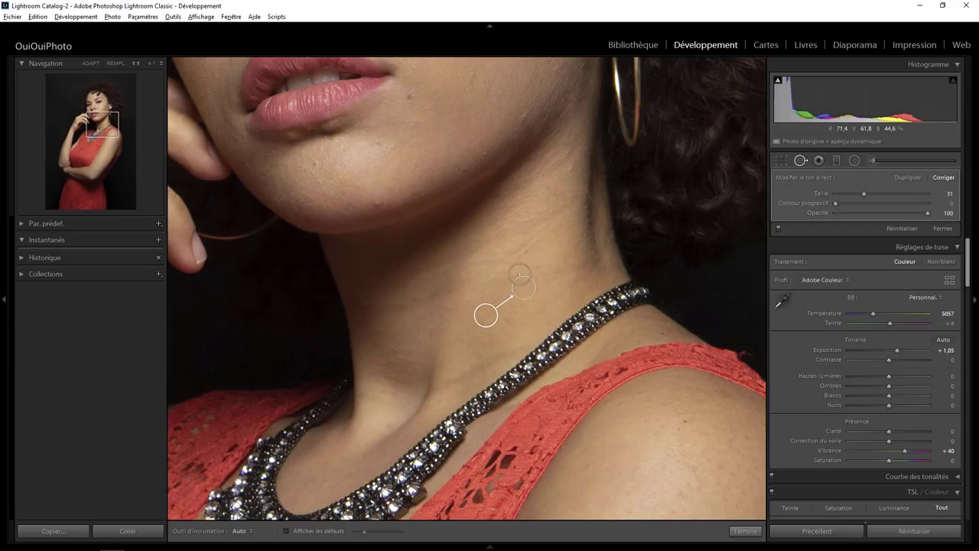
drag(427, 180, 489, 282)
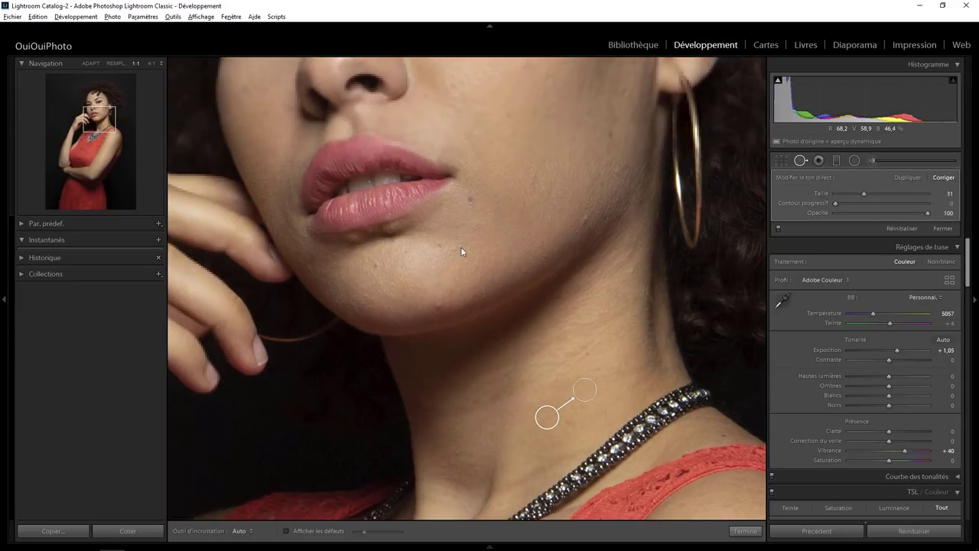
scroll(437, 305, down, 2)
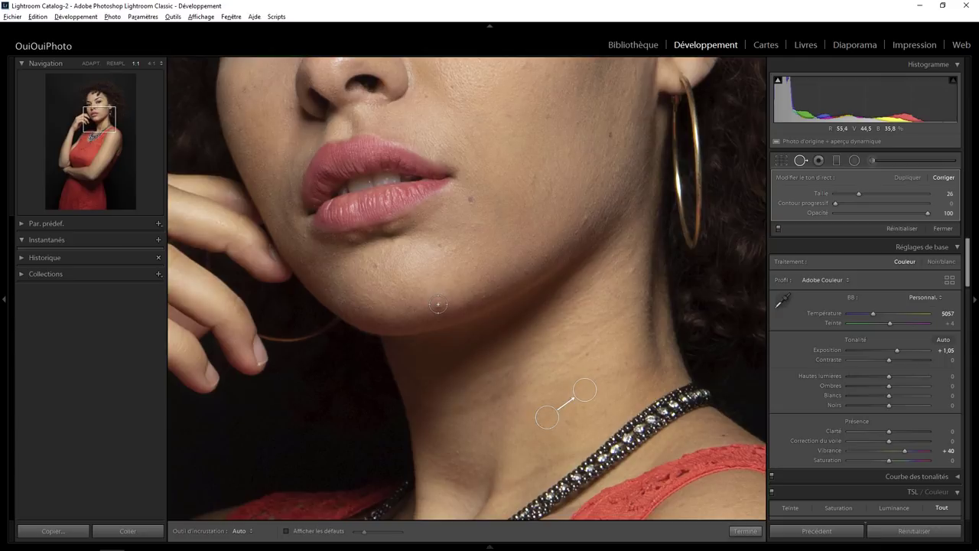
click(437, 305)
Heal a mark on the lower cheek and a blemish on the upper cheek
drag(497, 210, 463, 316)
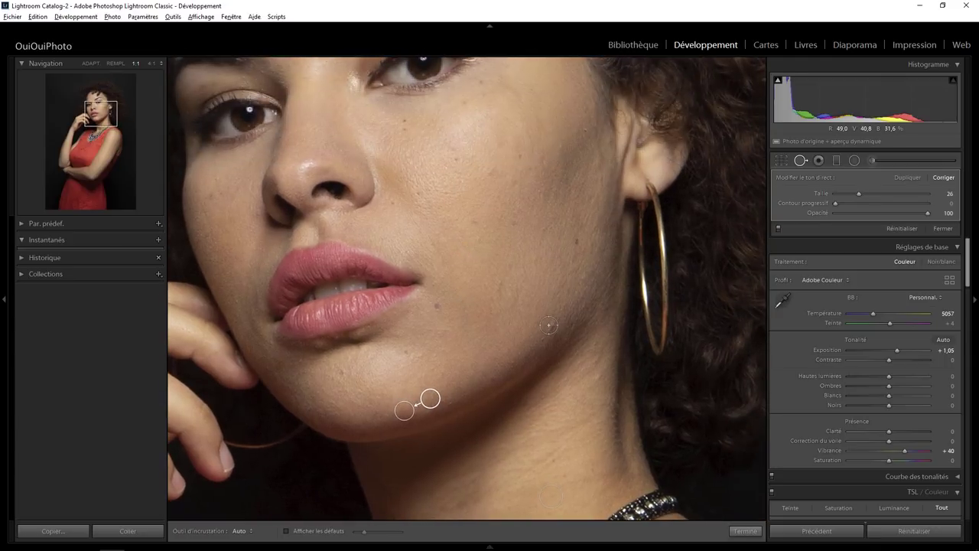
drag(549, 325, 540, 336)
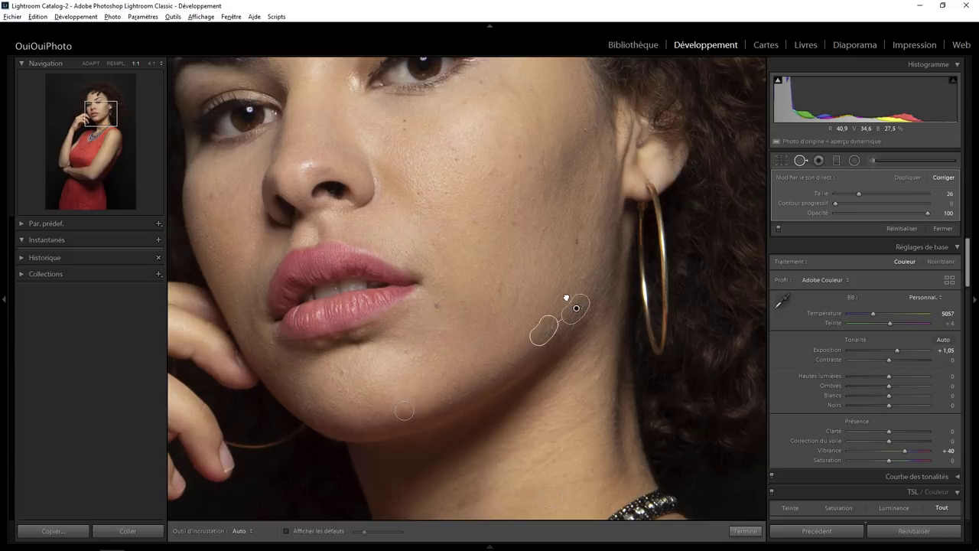
drag(511, 145, 495, 273)
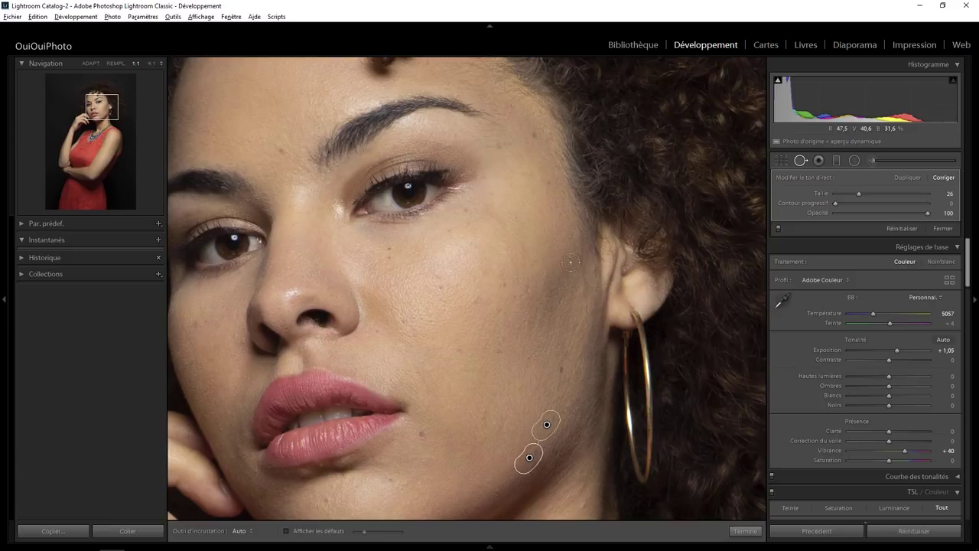
click(552, 257)
Heal the mark on the nose with a spot-removal stroke at partial opacity
drag(379, 252, 445, 326)
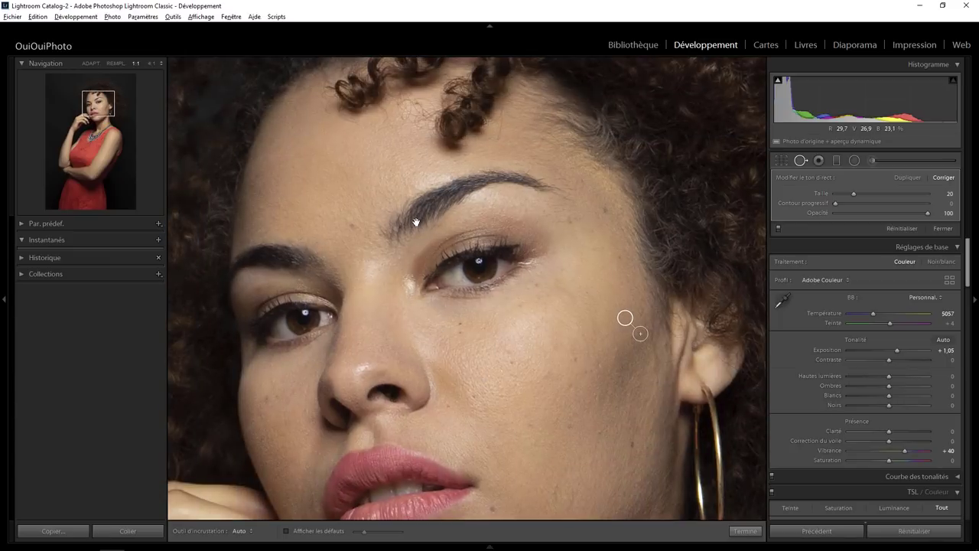
scroll(417, 220, down, 2)
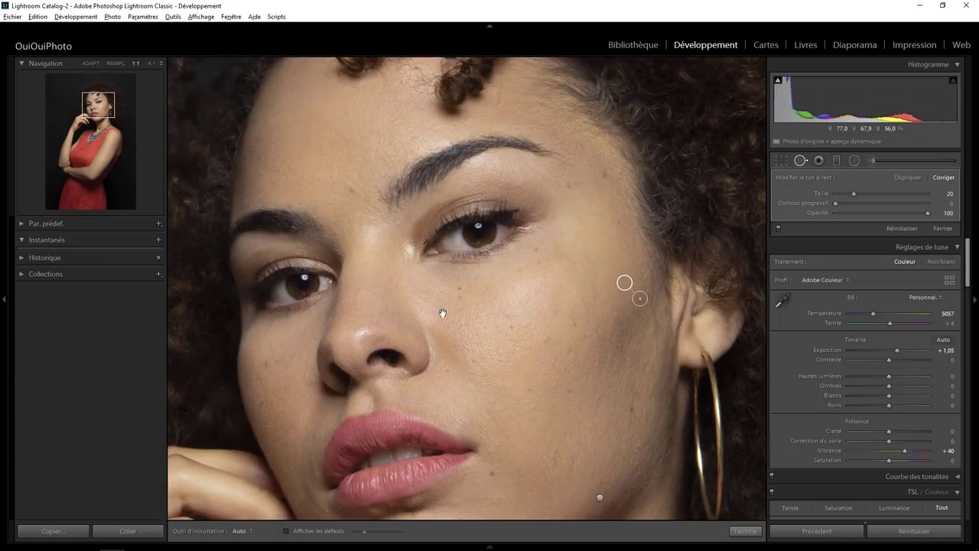
drag(443, 312, 492, 288)
drag(423, 306, 407, 317)
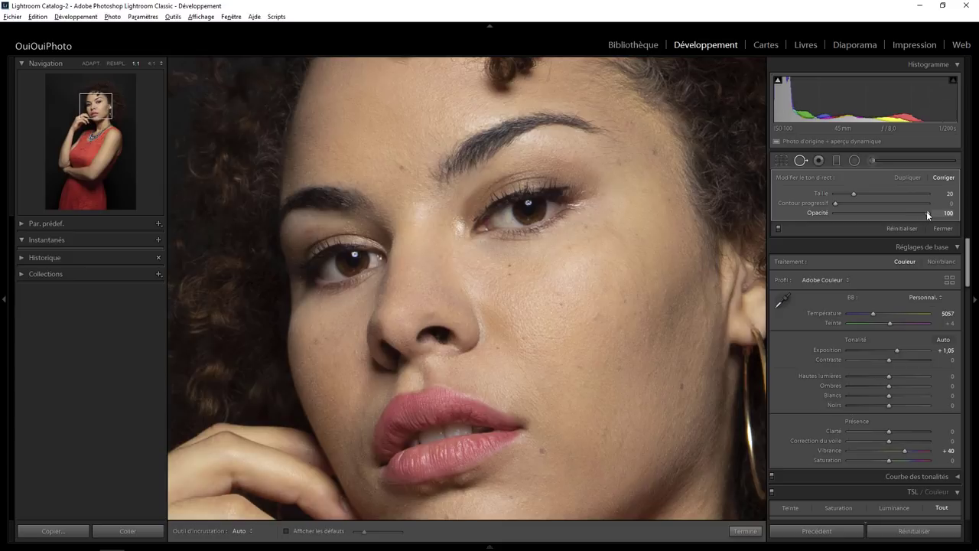
drag(927, 214, 836, 216)
drag(922, 213, 860, 211)
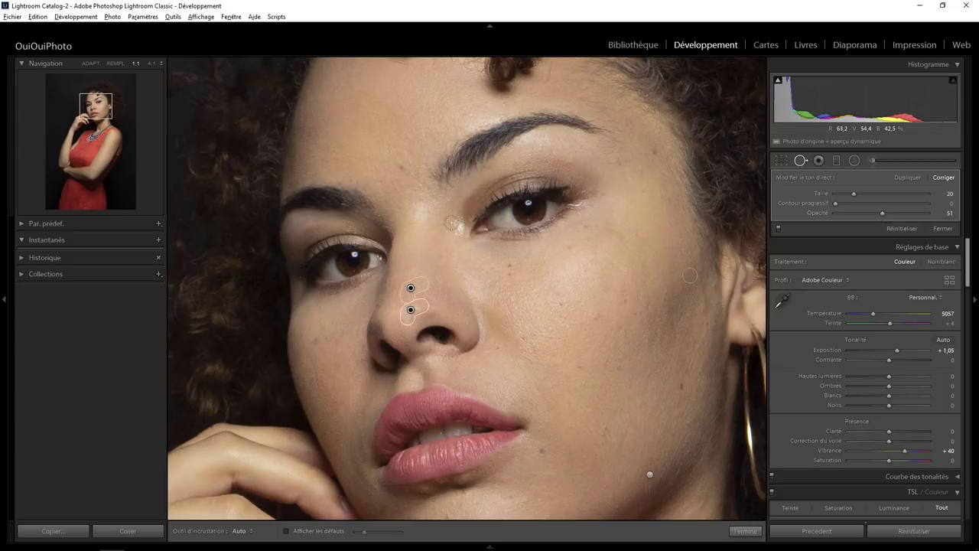
Heal the nose bridge from cleaner skin and blend the correction at about 75 opacity
drag(461, 223, 459, 233)
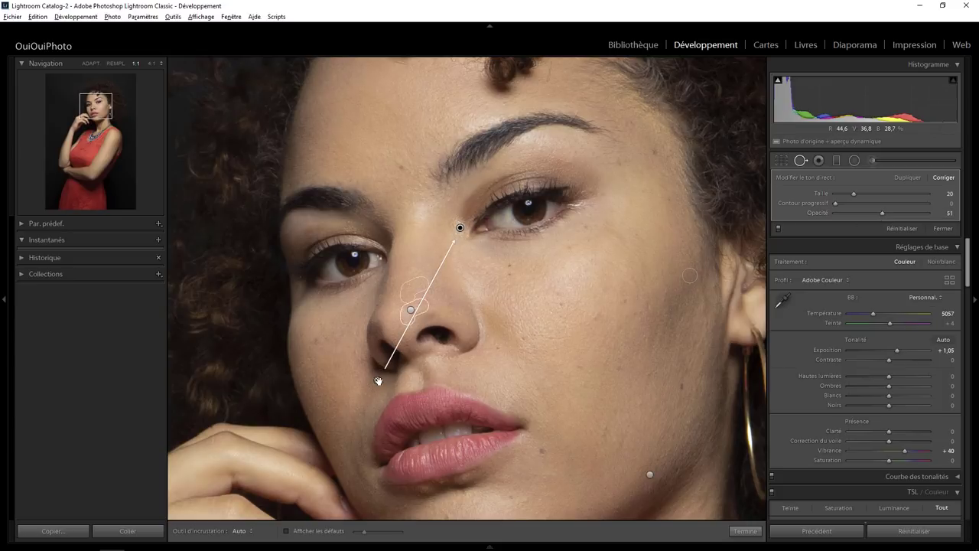
drag(459, 293, 478, 260)
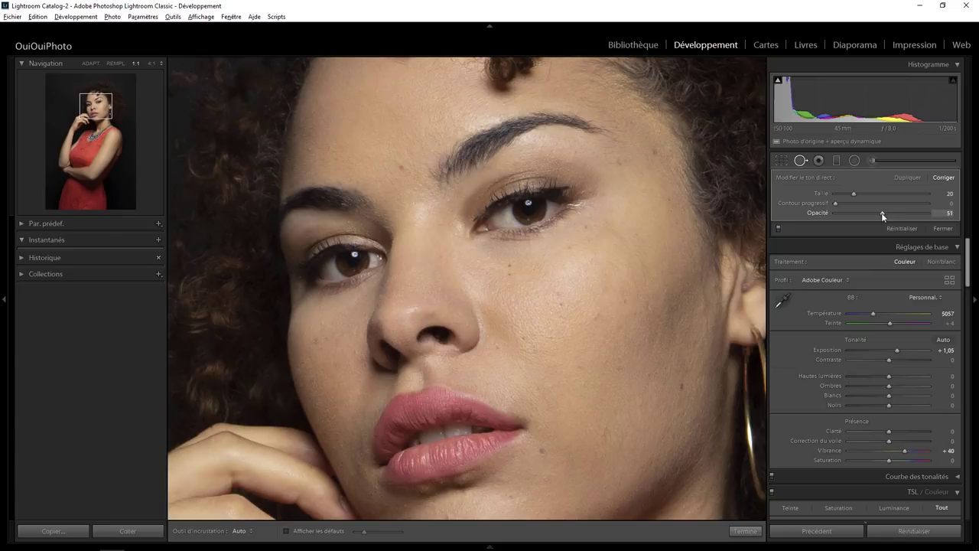
drag(823, 212, 930, 205)
click(823, 212)
drag(824, 212, 881, 213)
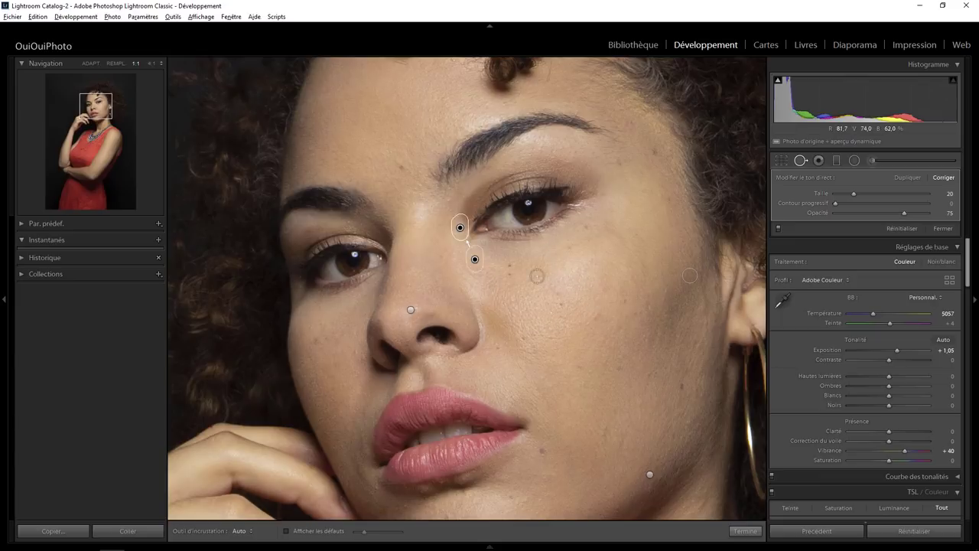
click(854, 160)
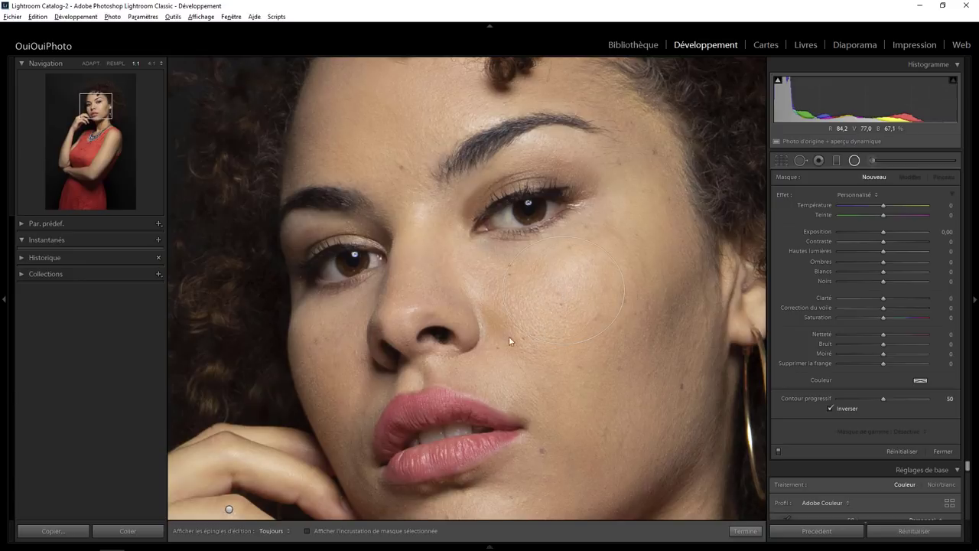
Draw a slightly rotated oval on the cheek under the eye with clarity -19
drag(561, 290, 624, 289)
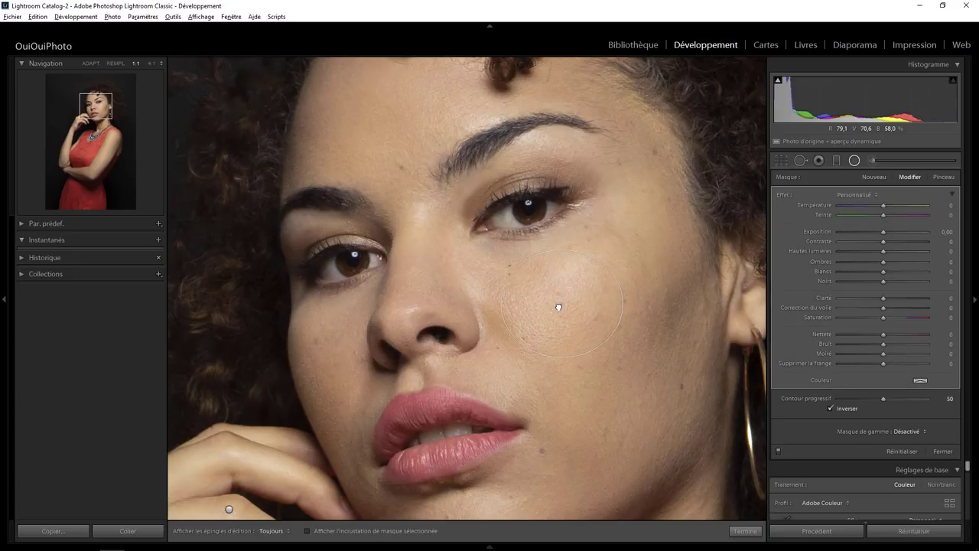
drag(618, 266, 606, 252)
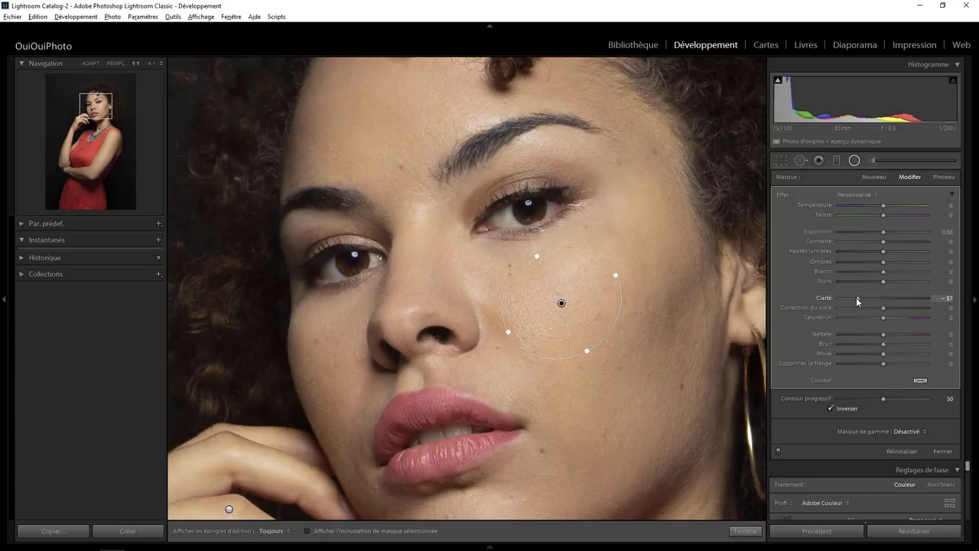
mouse_move(872, 297)
mouse_down()
mouse_move(939, 300)
mouse_move(793, 303)
mouse_up()
Zoom to 1:1 on the lips and draw an oval along the upper lip corner
click(745, 530)
click(527, 411)
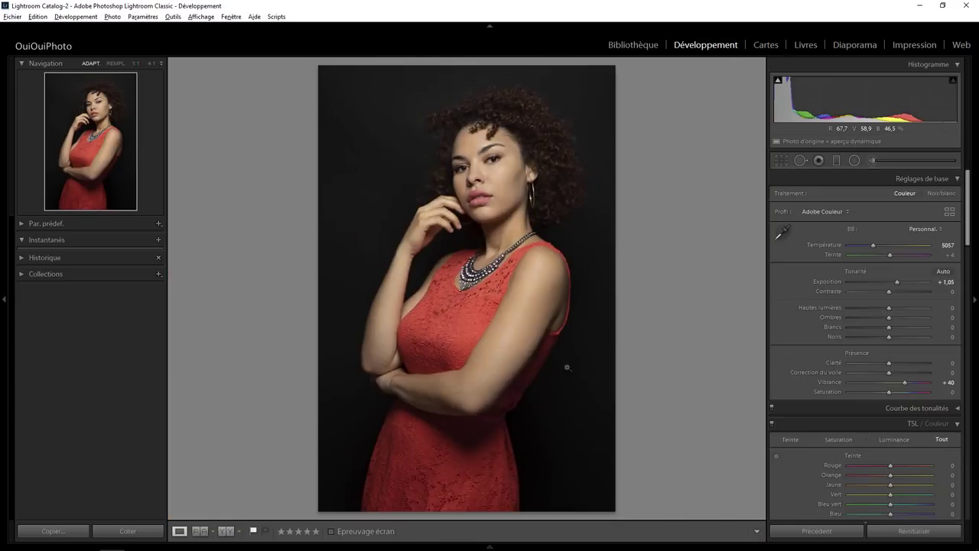
click(493, 189)
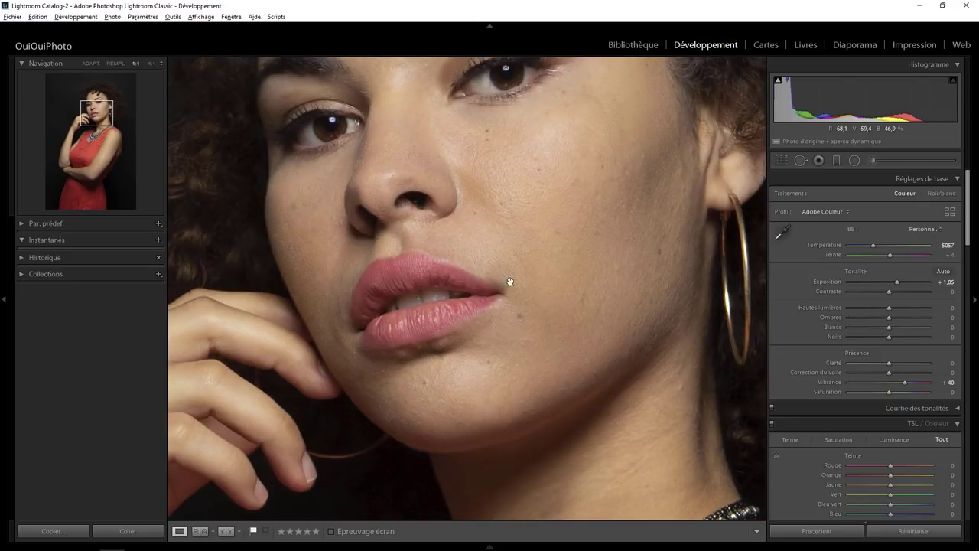
click(855, 160)
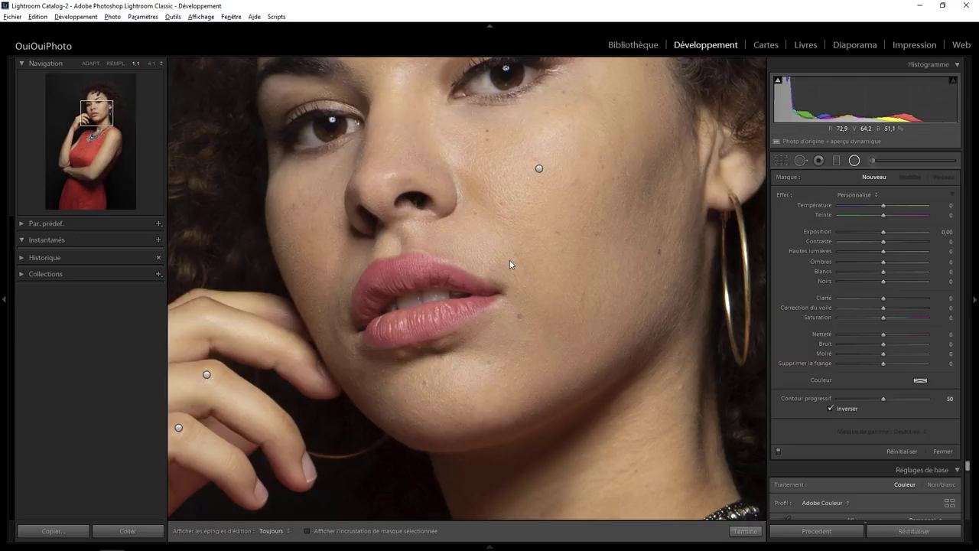
drag(501, 263, 563, 285)
mouse_move(531, 252)
mouse_down()
mouse_move(532, 267)
mouse_move(489, 258)
mouse_up()
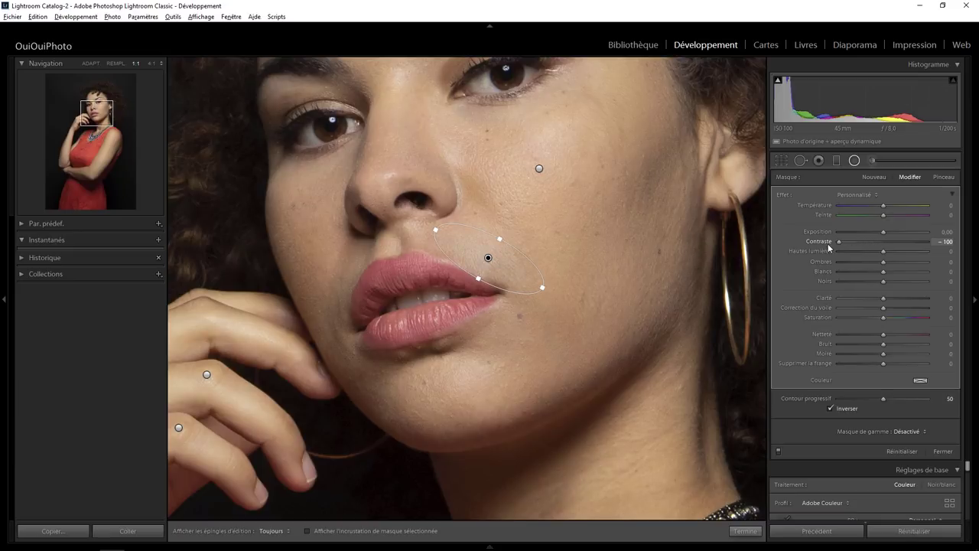
Set the lip-corner oval to contrast -99, clarity -99 and saturation 42
drag(828, 243, 873, 237)
drag(891, 299, 956, 294)
drag(846, 291, 885, 294)
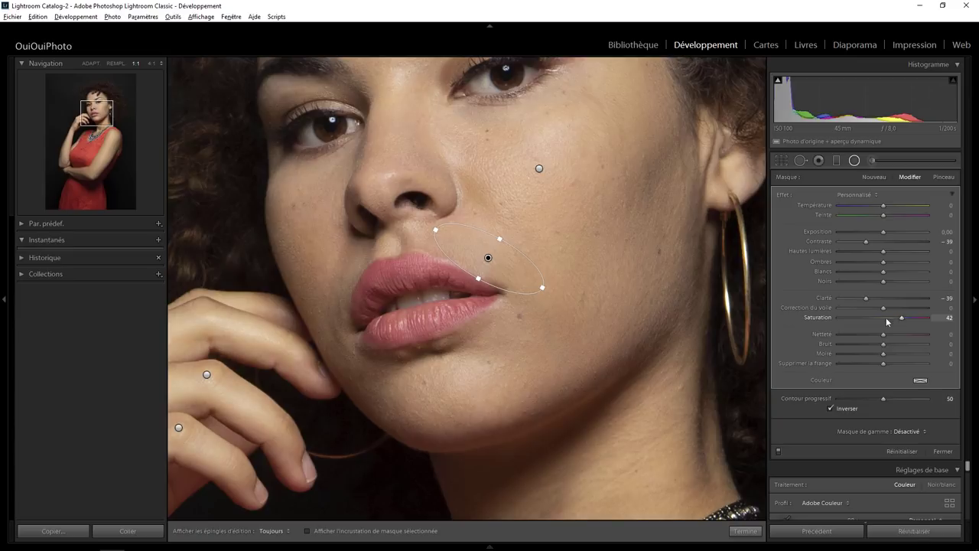
Heal a blemish on the cheek beside the mouth using nearby clean skin as source
click(746, 530)
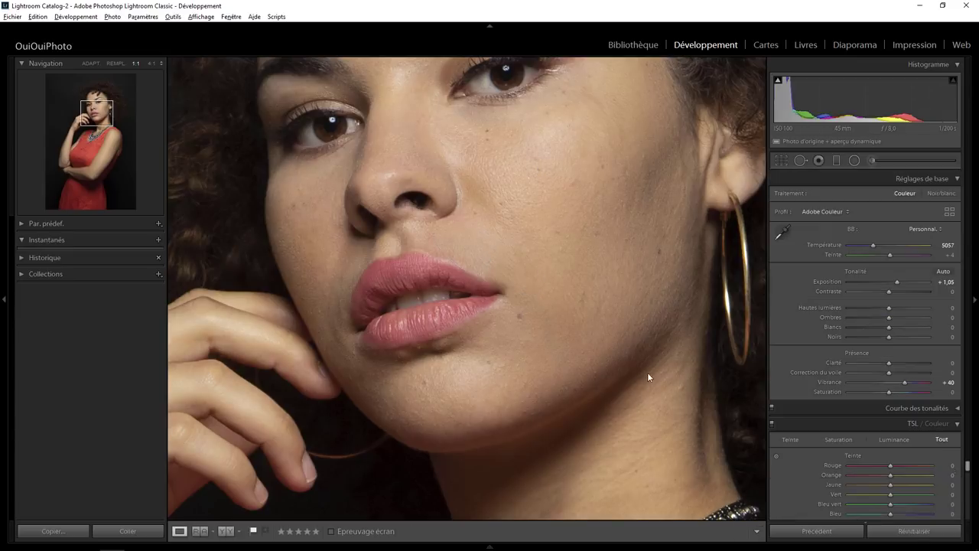
click(524, 268)
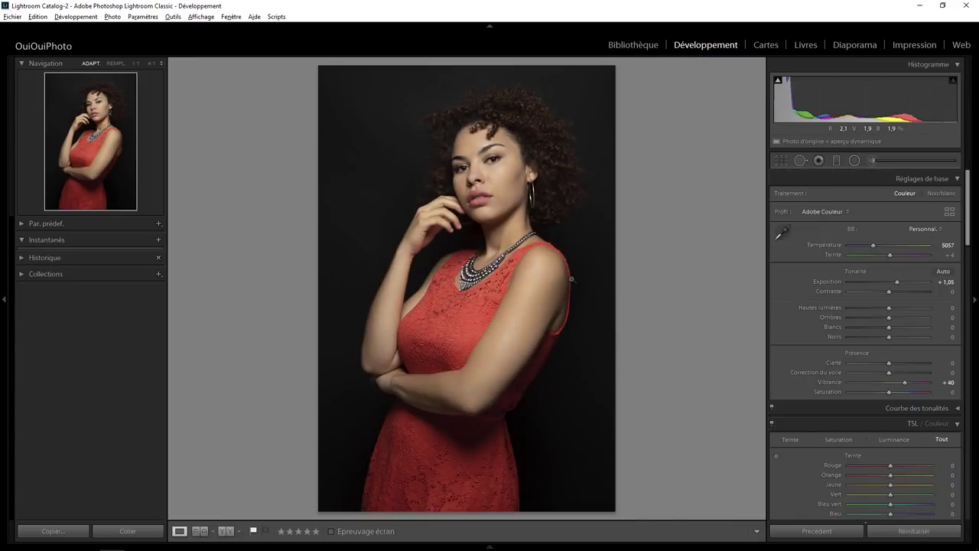
click(493, 188)
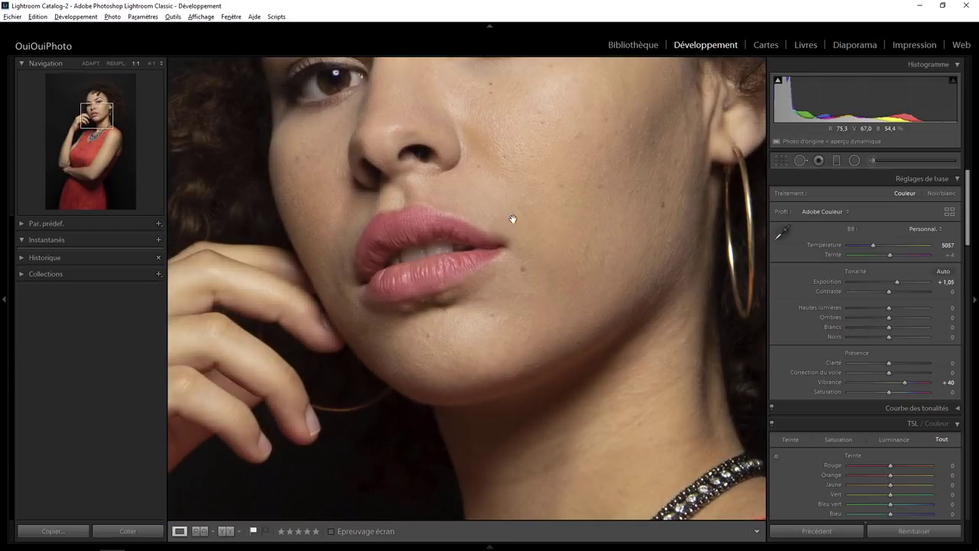
click(800, 160)
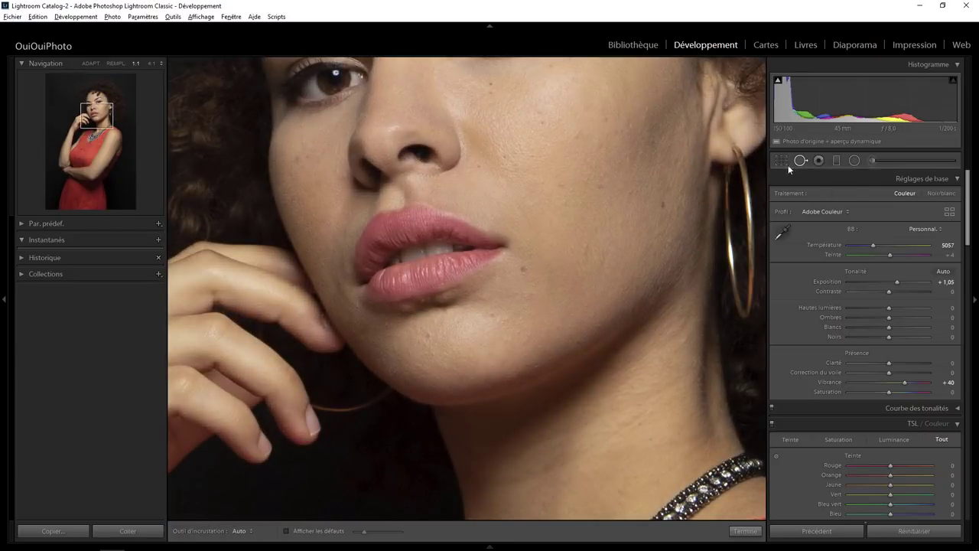
click(524, 268)
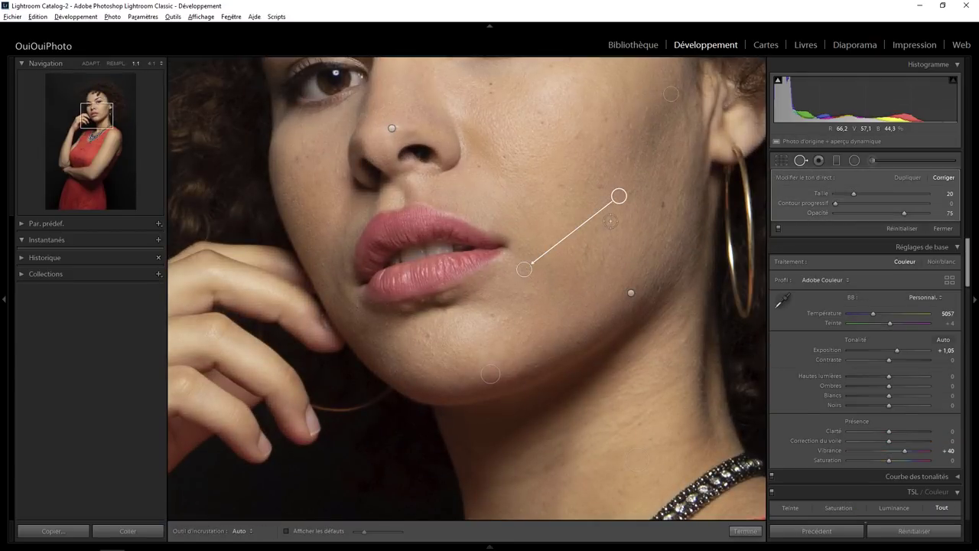
drag(619, 196, 541, 282)
At 4:1, heal two more small spots below the mouth corner
click(151, 64)
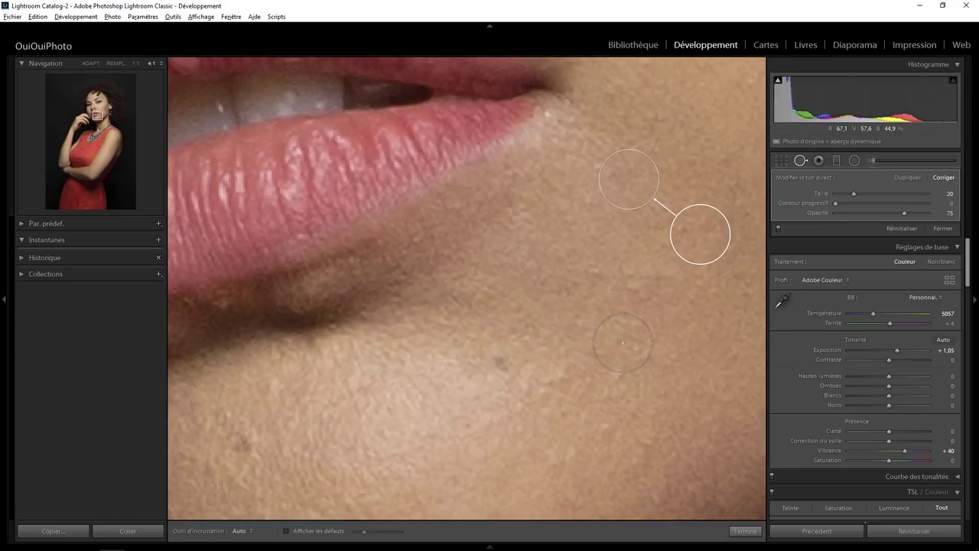
drag(632, 341, 469, 333)
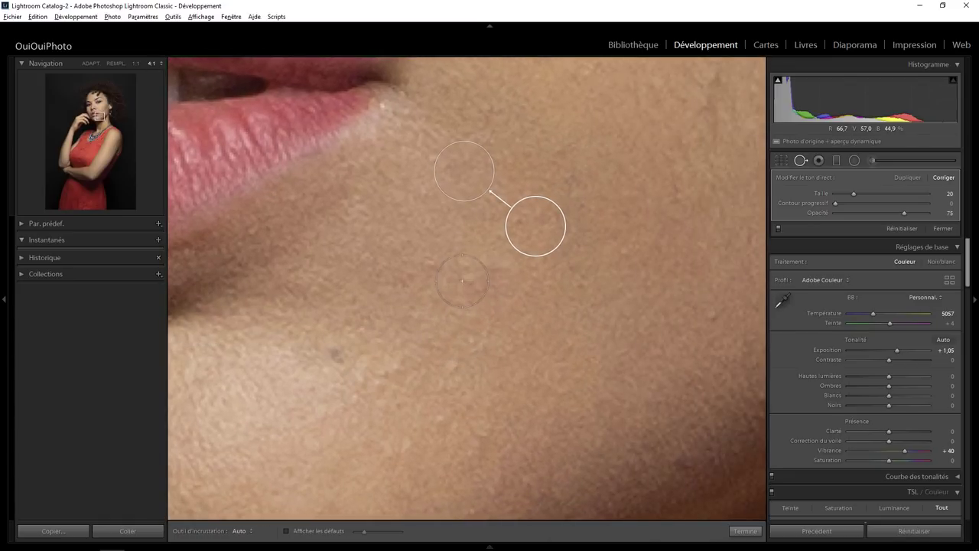
click(465, 273)
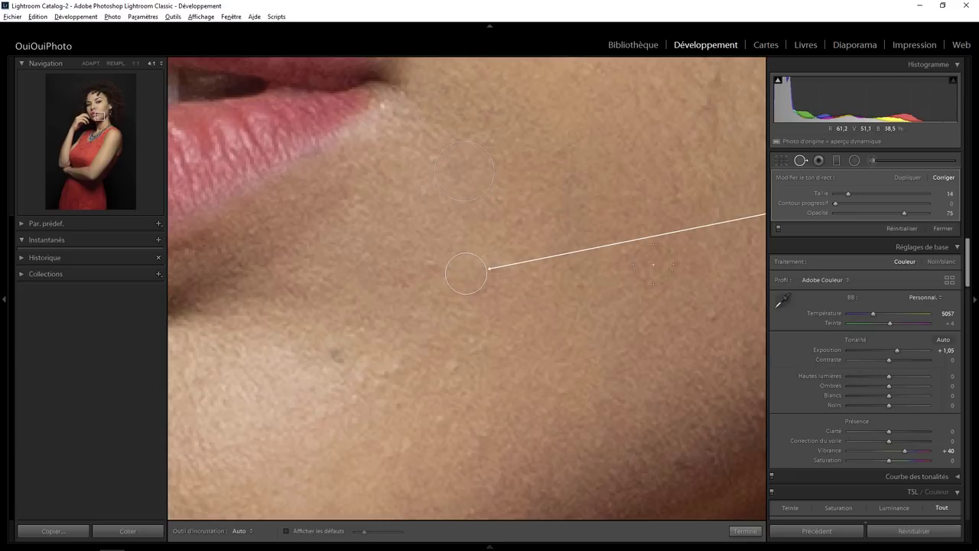
click(420, 266)
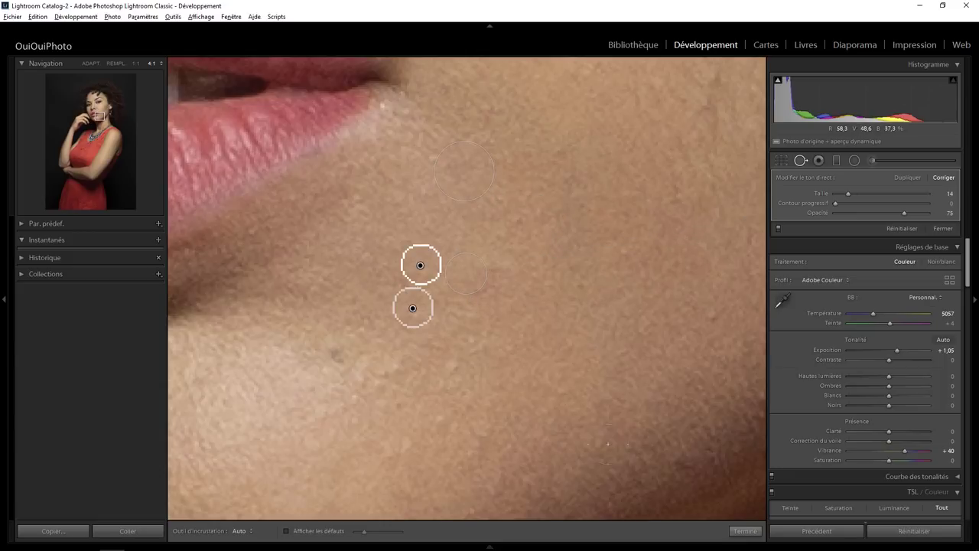
click(744, 530)
Zoom to 4:1 and centre one eye in the close-up
click(518, 287)
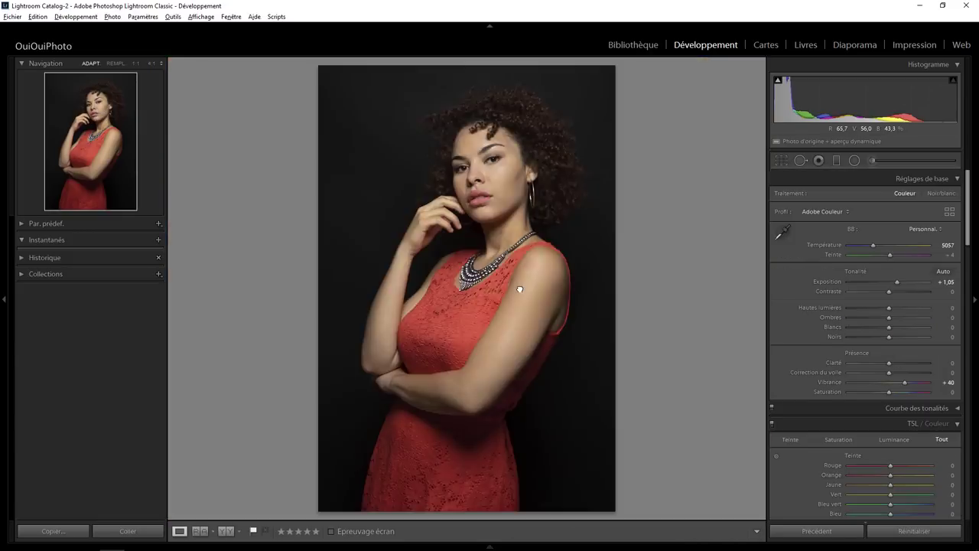
click(486, 171)
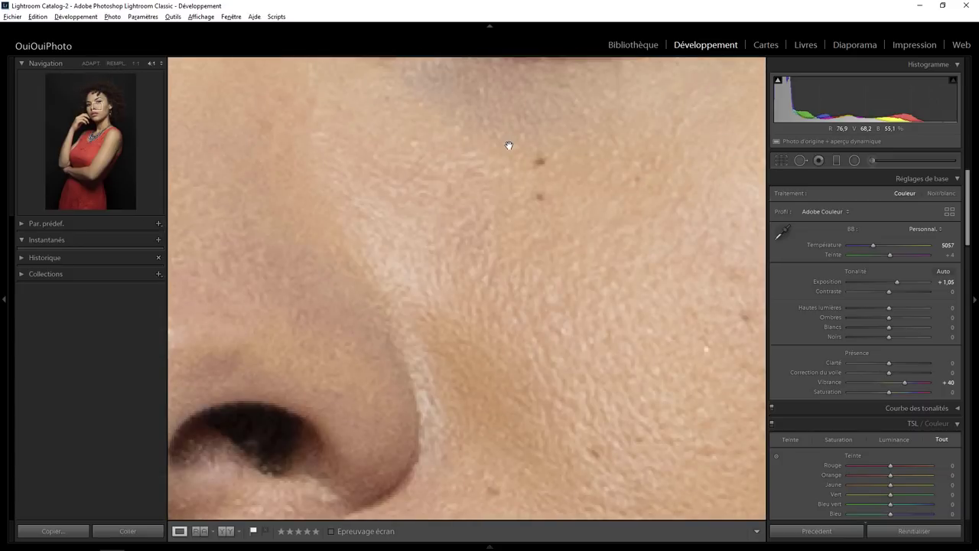
drag(507, 146, 480, 335)
click(485, 223)
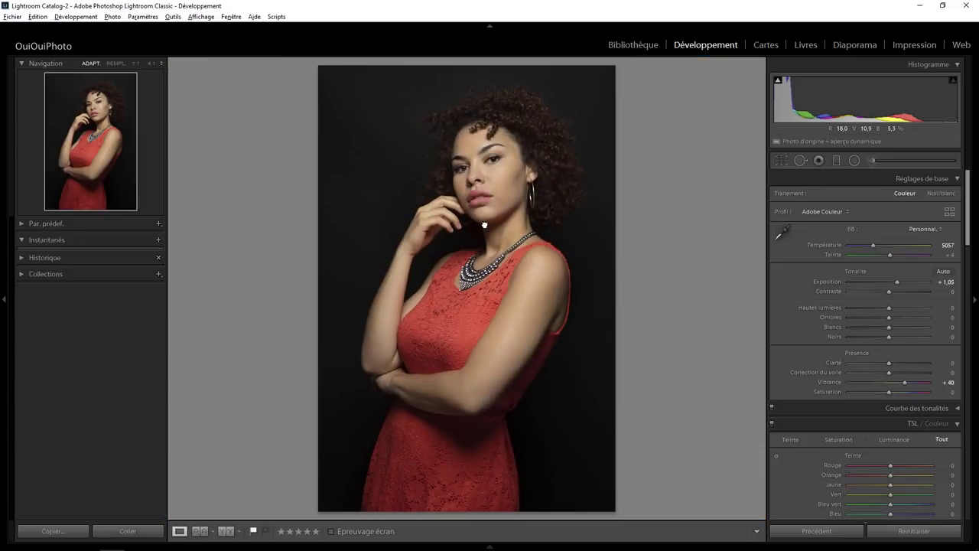
click(494, 162)
drag(543, 306, 424, 293)
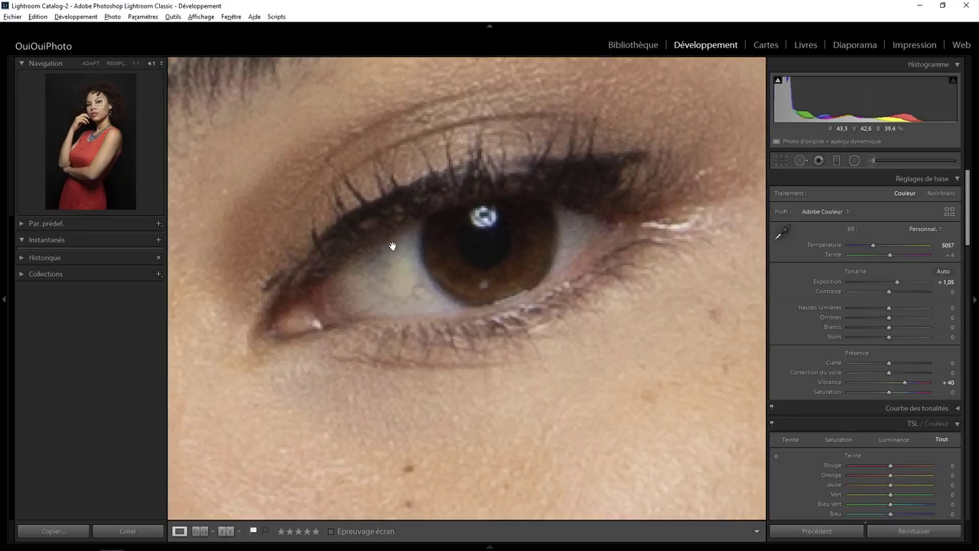
Paint a size-5 brush mask on one eye white with saturation -88 and shadows 100
click(873, 158)
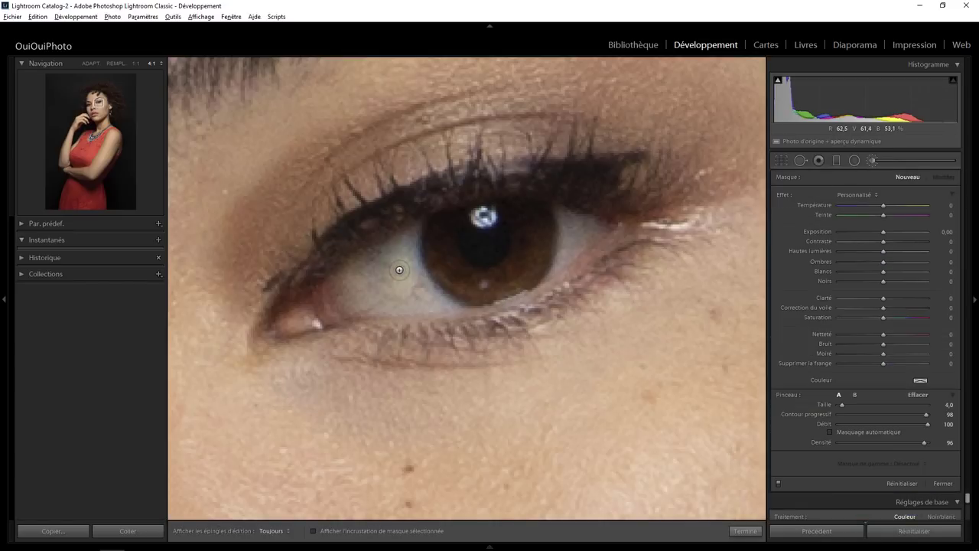
key(bracketright)
key(h)
click(388, 284)
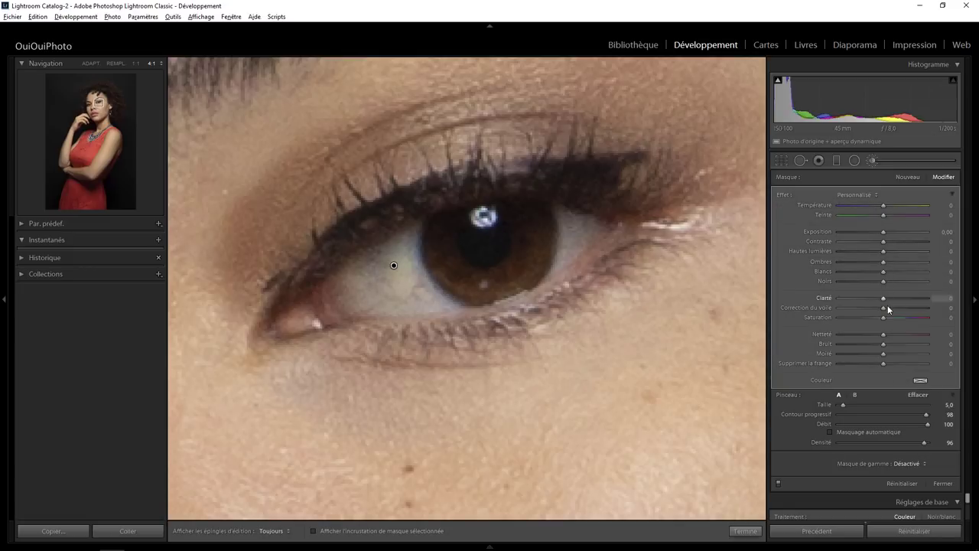
mouse_move(855, 319)
mouse_down()
mouse_move(828, 319)
mouse_move(869, 319)
mouse_move(844, 320)
mouse_up()
drag(891, 267, 916, 268)
key(h)
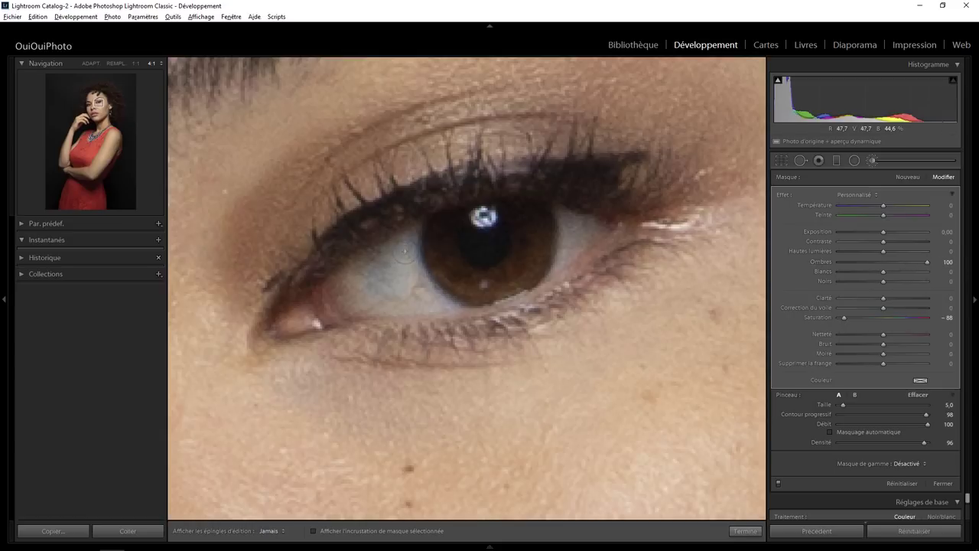
Extend the brush mask over both eye whites and raise exposure to 0.21
drag(403, 301, 366, 302)
key(h)
key(h)
drag(413, 310, 704, 295)
drag(213, 370, 668, 244)
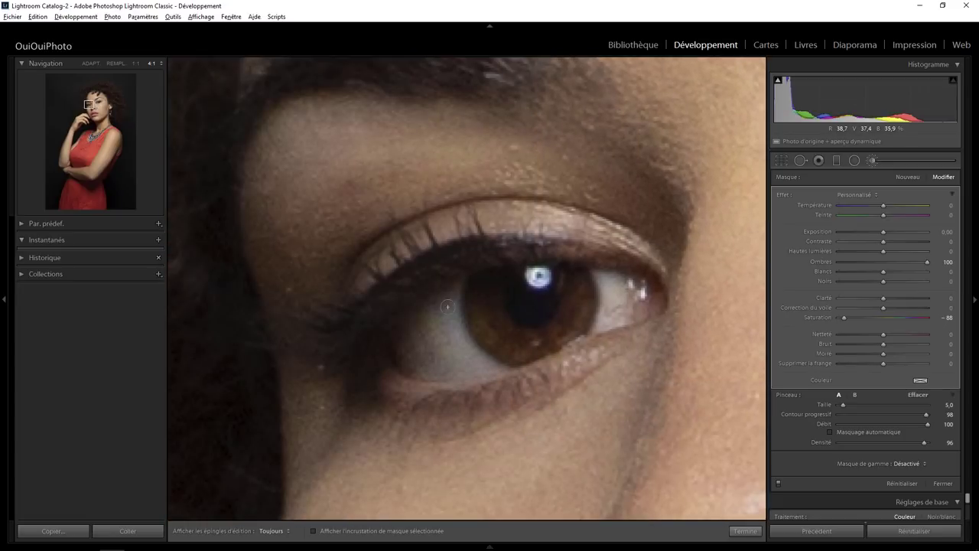
key(h)
key(h)
key(h)
key(h)
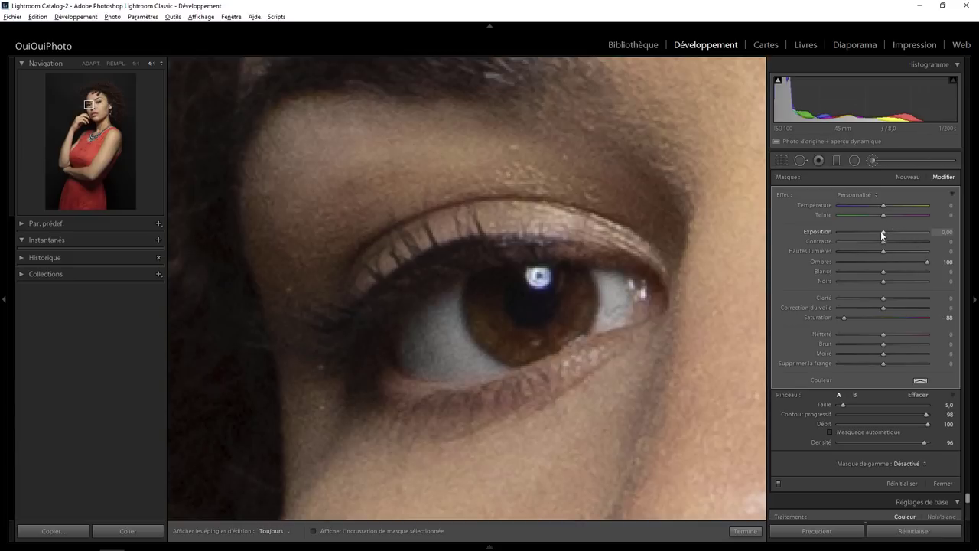
drag(884, 232, 886, 232)
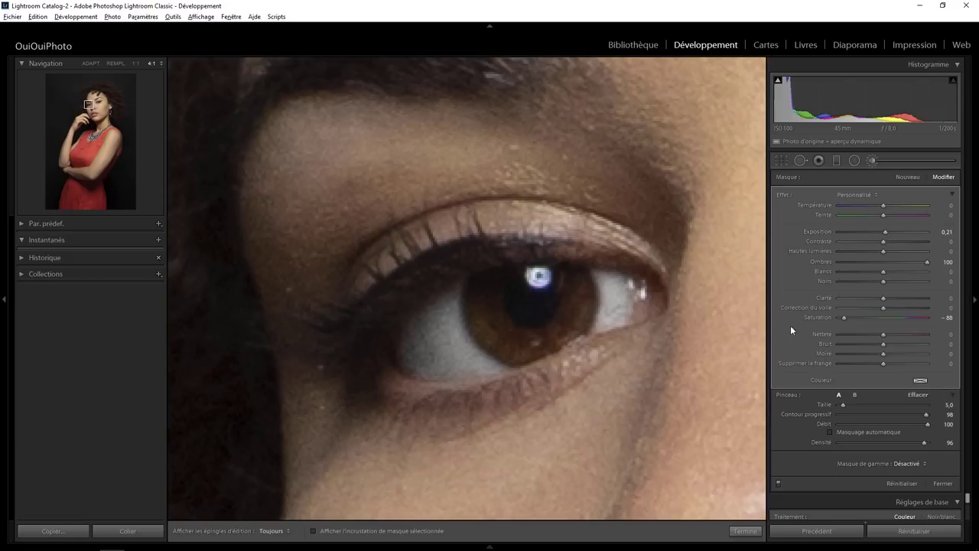
click(744, 530)
At 4:1 on the eye, heal the eye white with two spot-removal strokes at 44 opacity
click(507, 283)
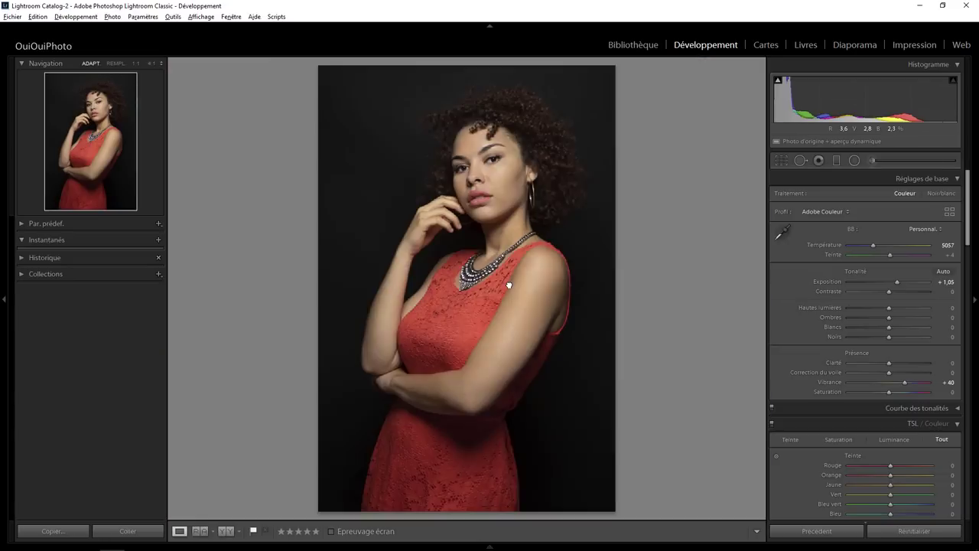
click(497, 167)
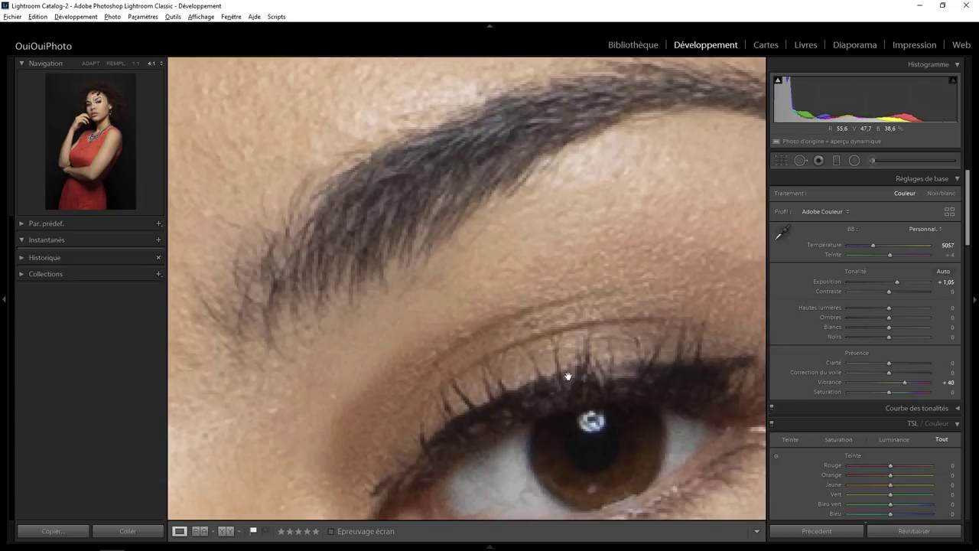
drag(586, 328, 494, 211)
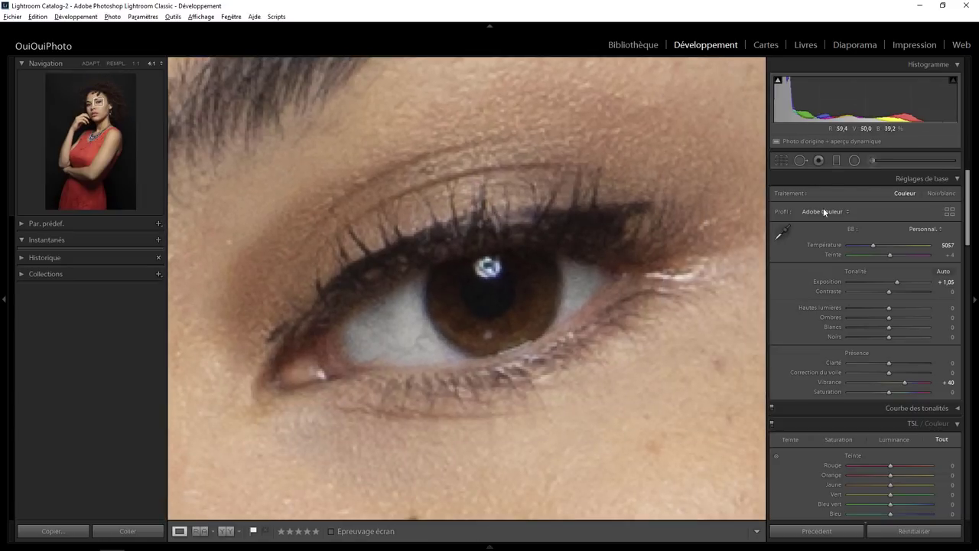
click(800, 160)
scroll(408, 339, down, 5)
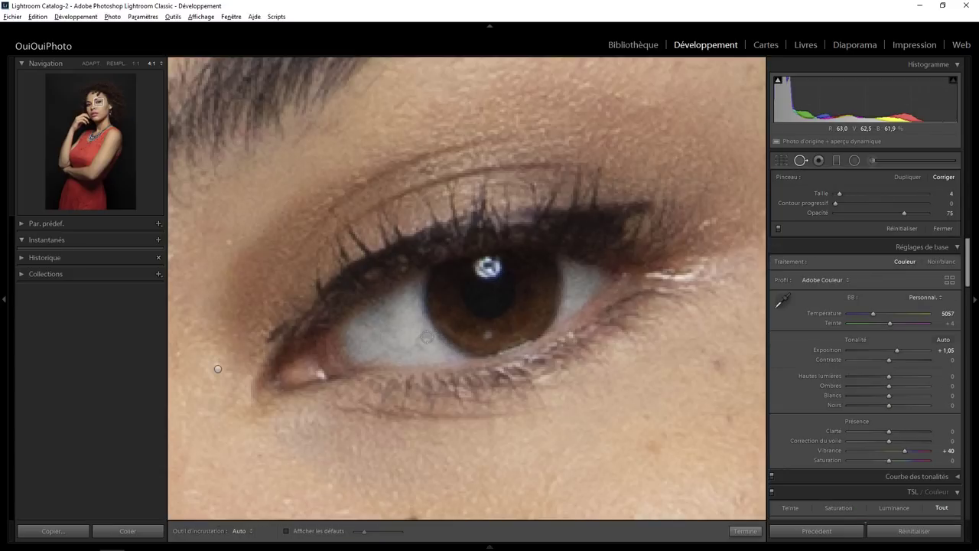
mouse_move(431, 336)
mouse_down()
mouse_move(415, 332)
mouse_move(447, 366)
mouse_up()
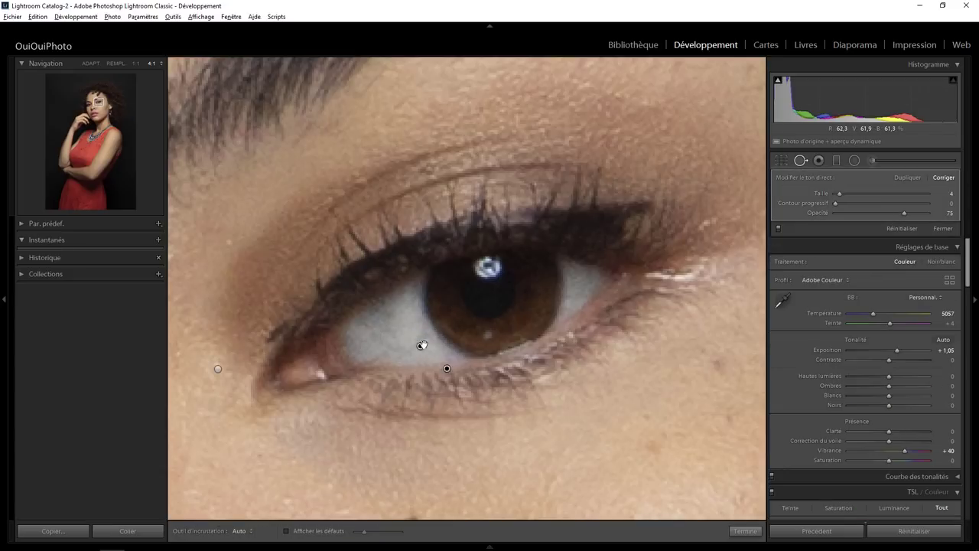
drag(405, 341, 388, 337)
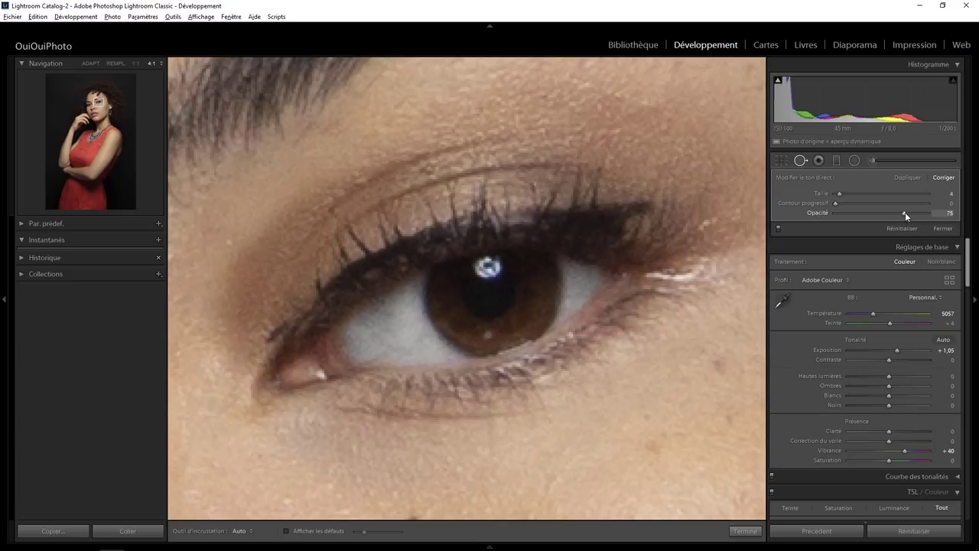
drag(905, 213, 760, 214)
click(877, 221)
mouse_move(502, 304)
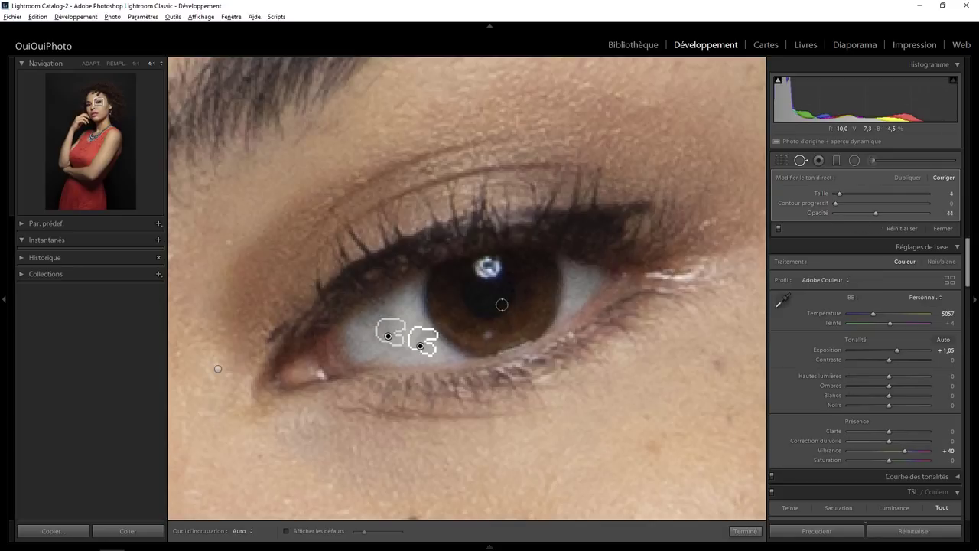
click(744, 532)
Draw a circular radial filter over one iris with exposure +0.39
click(854, 160)
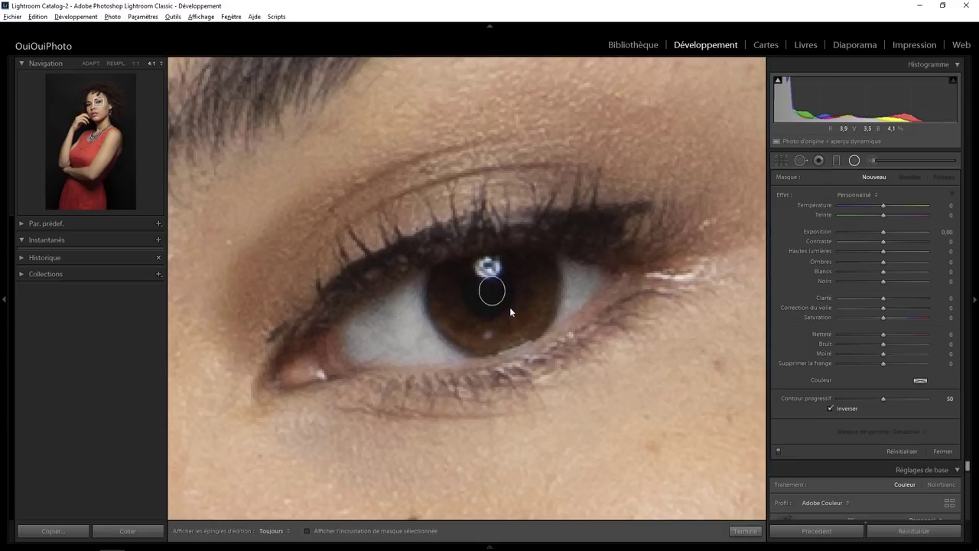
drag(510, 308, 554, 353)
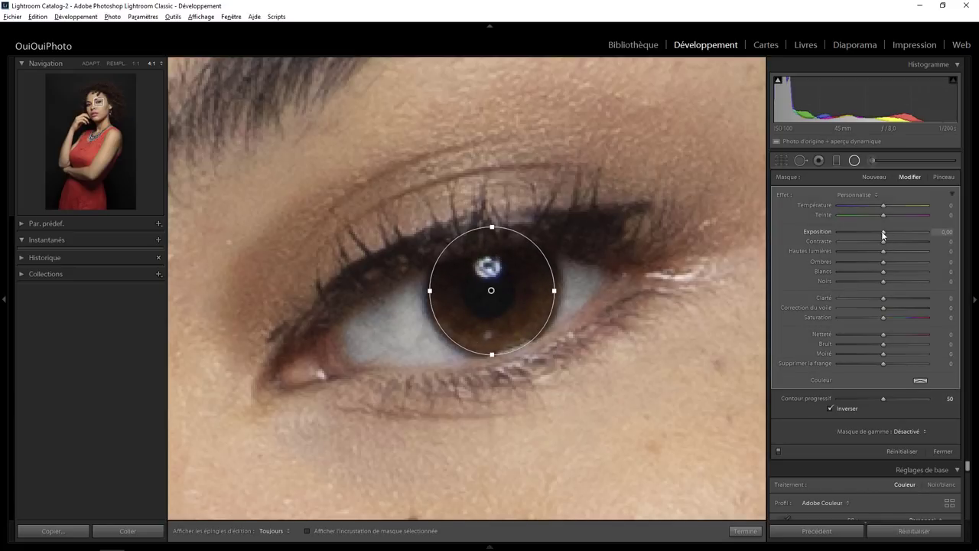
drag(884, 235, 889, 231)
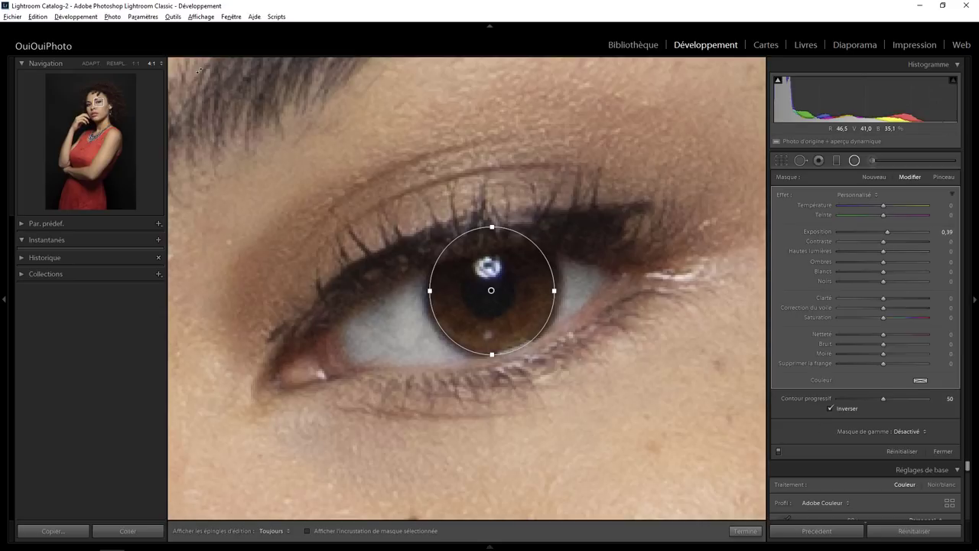
click(136, 64)
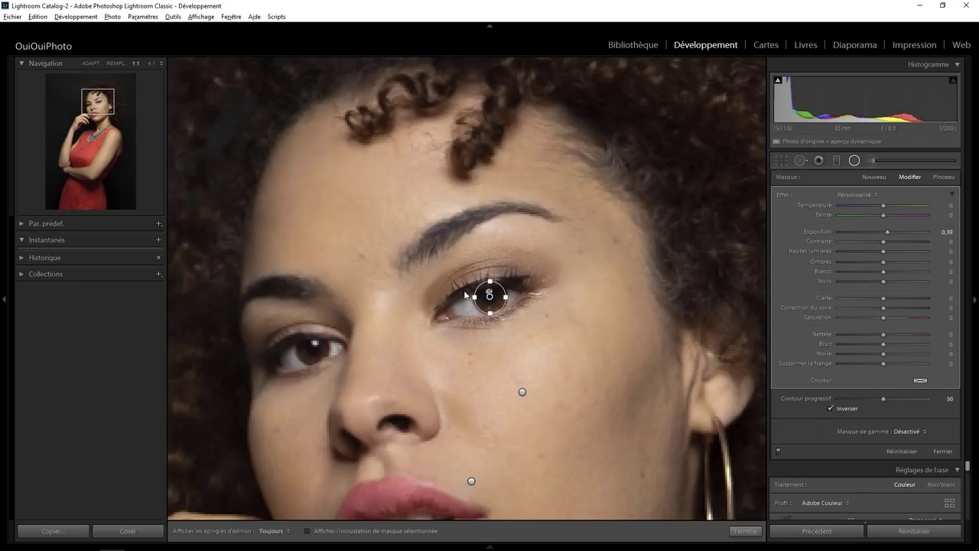
Duplicate the iris filter onto the other eye, then return to a 1:1 view of the face
right_click(489, 294)
click(509, 303)
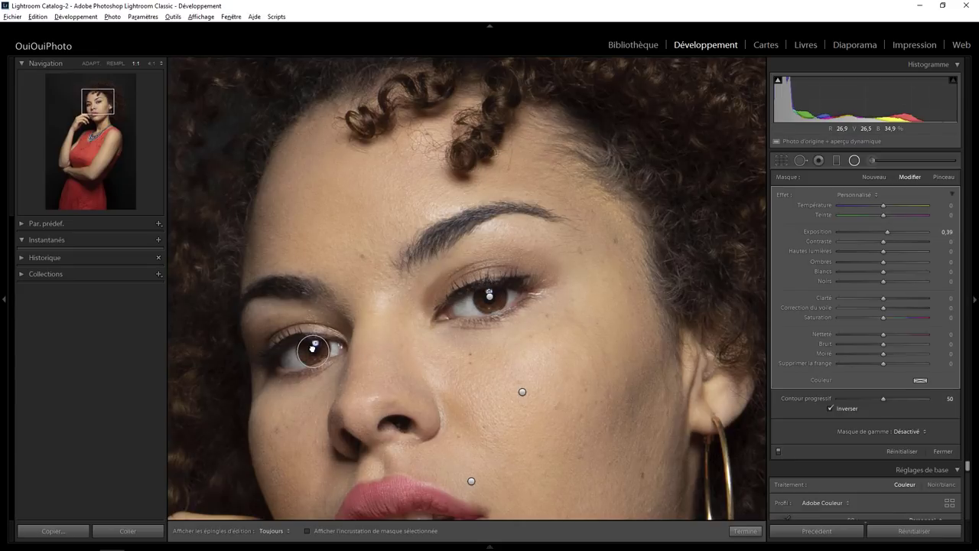
click(314, 349)
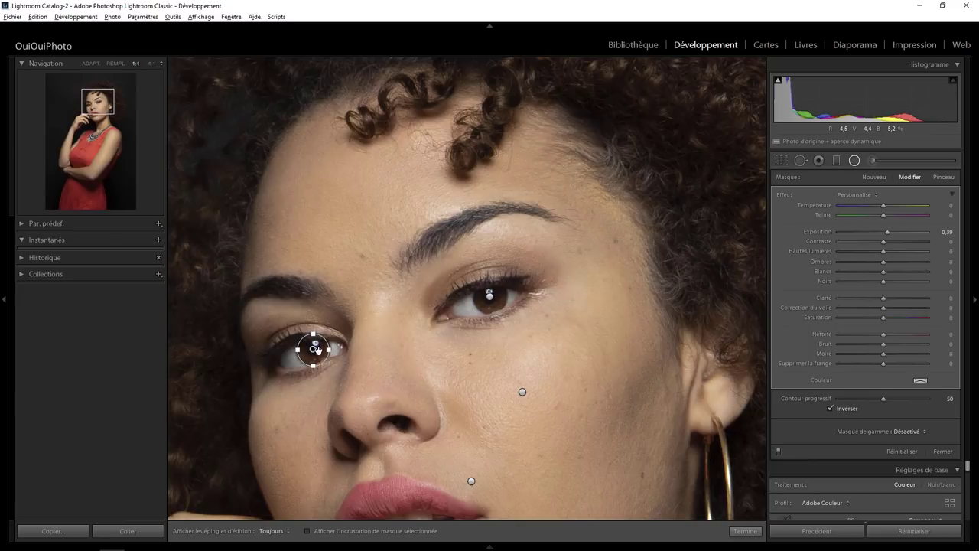
click(742, 530)
click(547, 294)
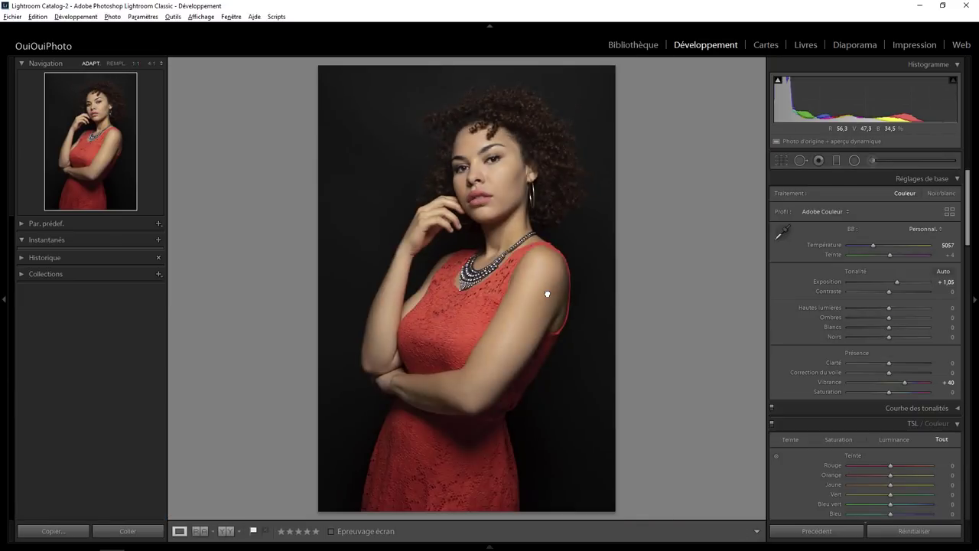
click(493, 159)
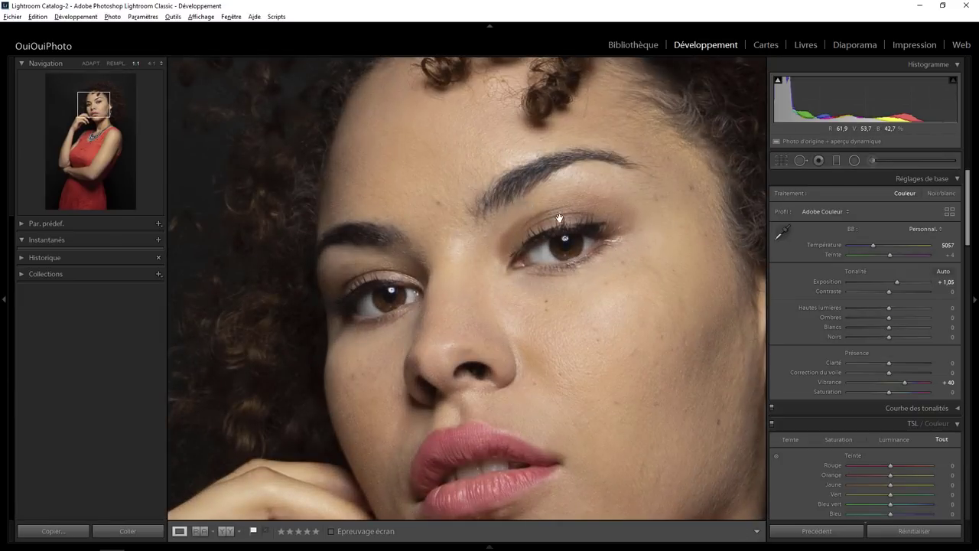
click(800, 160)
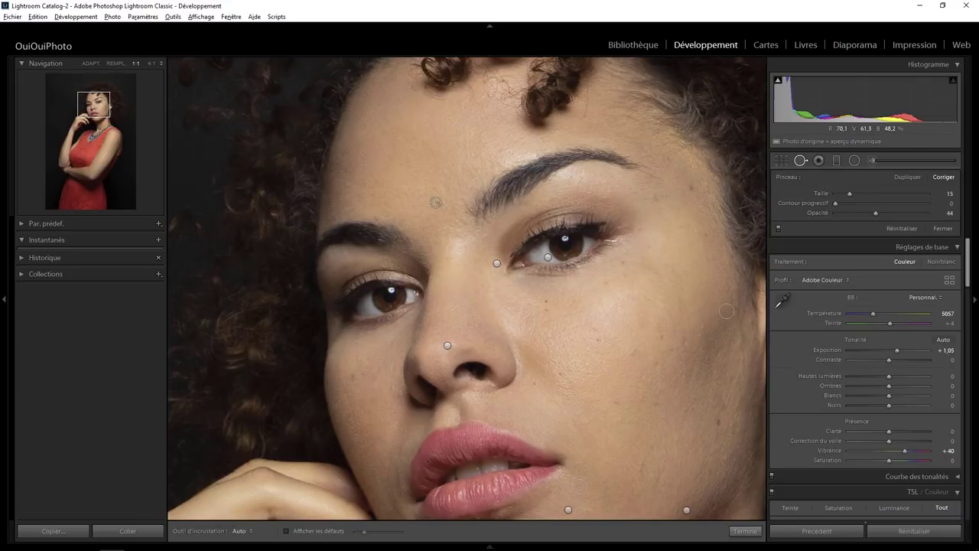
Heal a forehead spot, a cheek mark sourced from clean skin, and two right-cheek blemishes
click(436, 203)
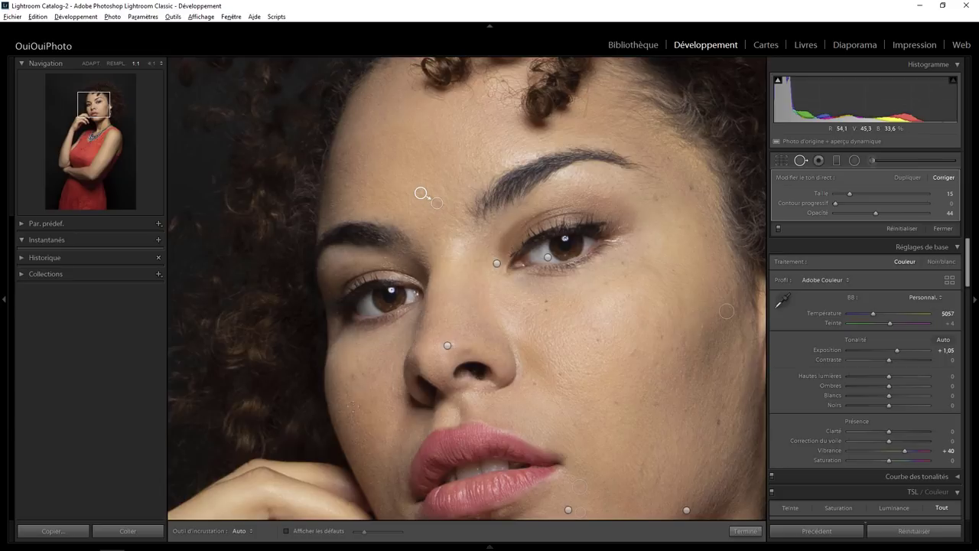
drag(357, 374, 370, 378)
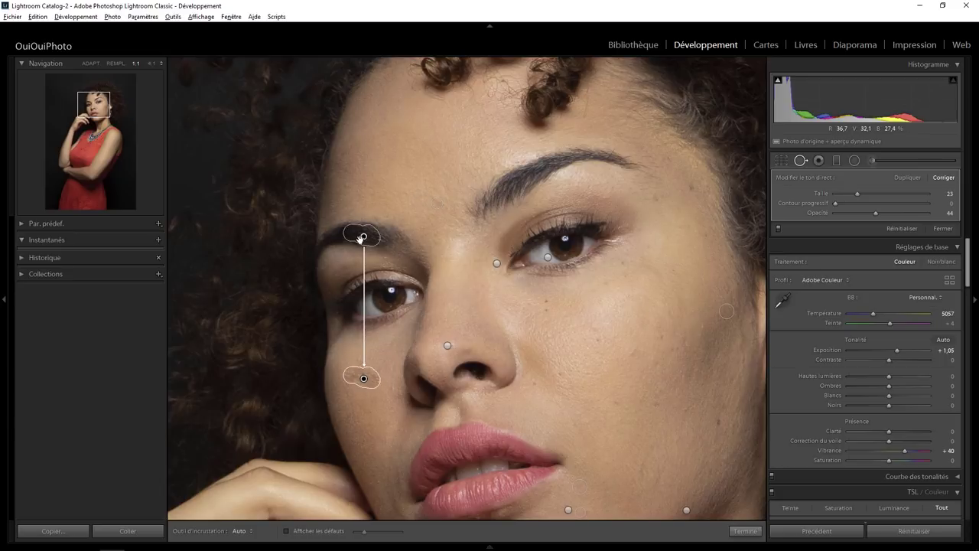
drag(360, 237, 373, 399)
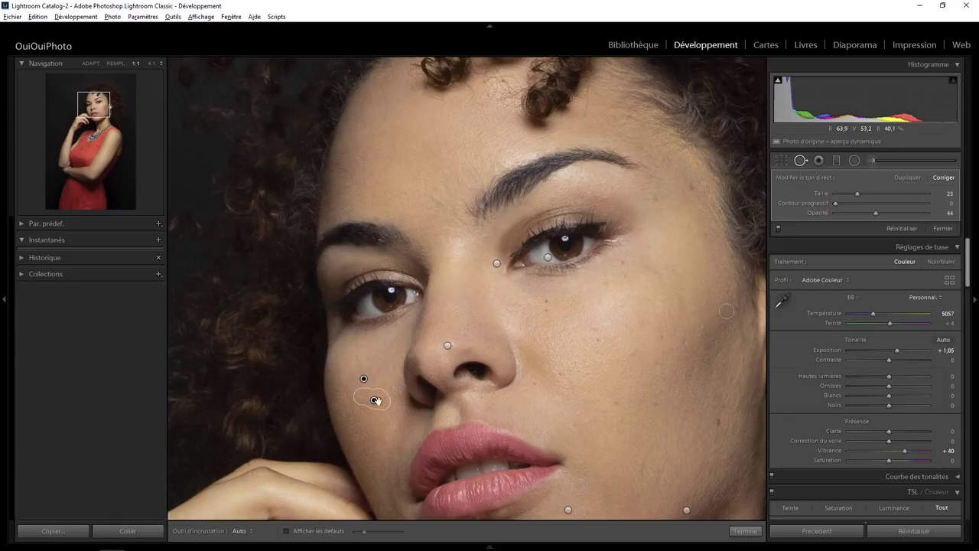
click(701, 328)
click(686, 344)
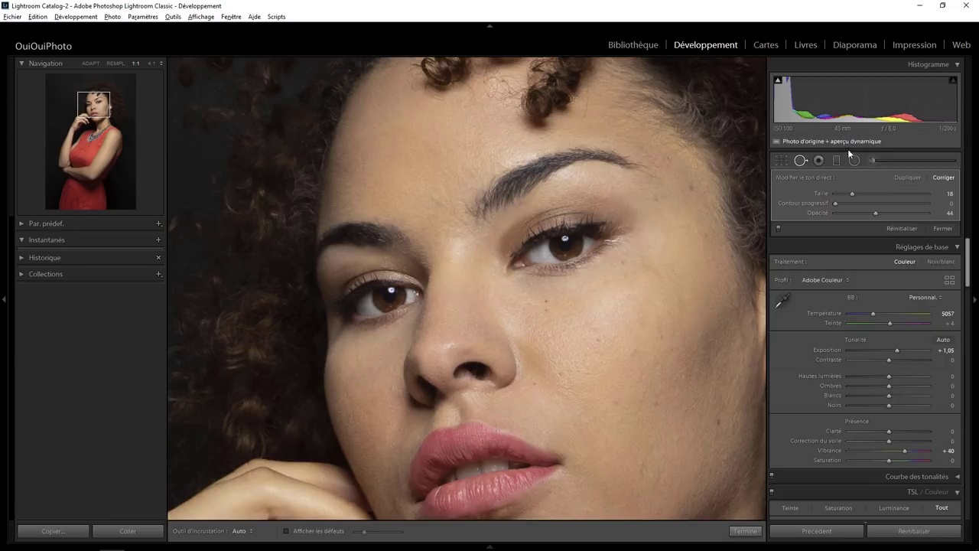
key(shift+m)
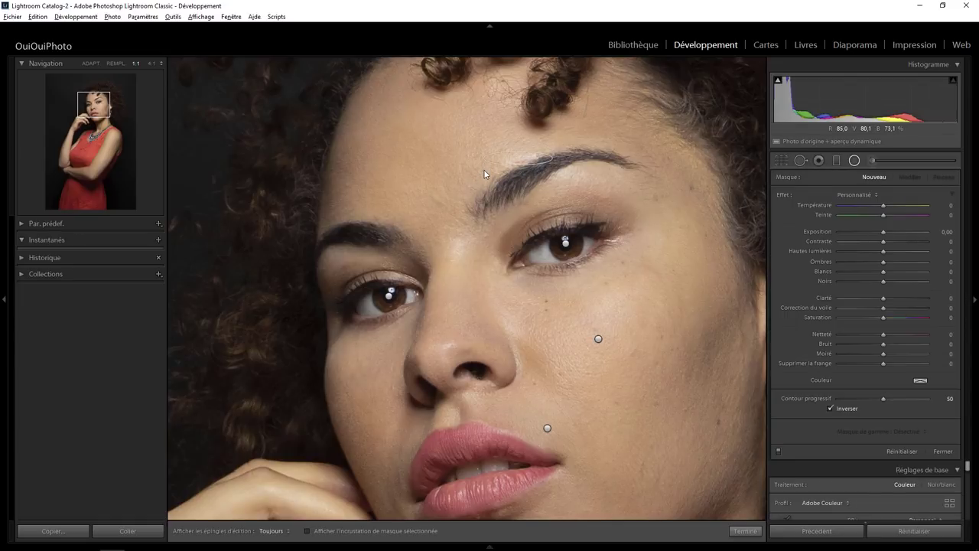
Place an ellipse over the eyebrow on the right of the photo with clarity -26
drag(484, 173, 527, 158)
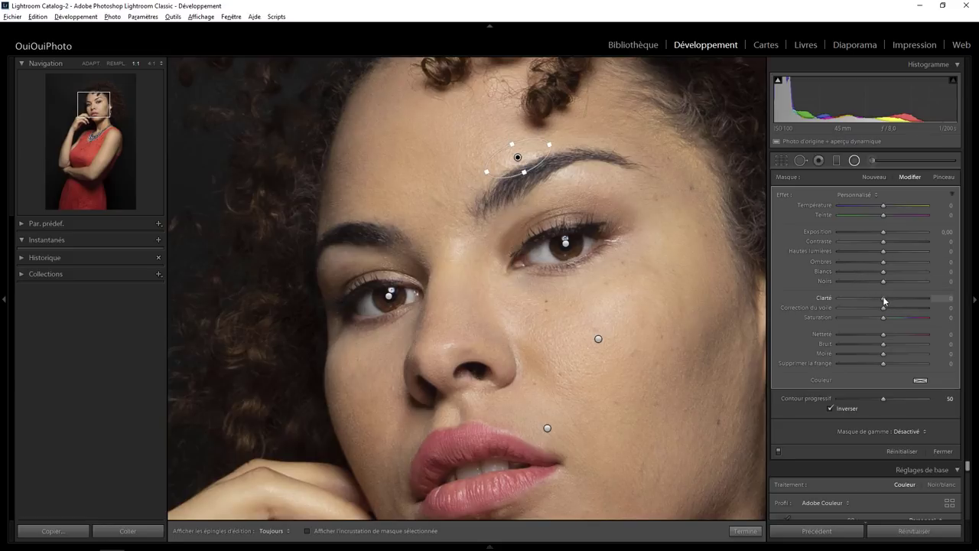
drag(860, 296, 881, 297)
mouse_move(517, 158)
mouse_down()
mouse_move(558, 177)
mouse_move(520, 159)
mouse_up()
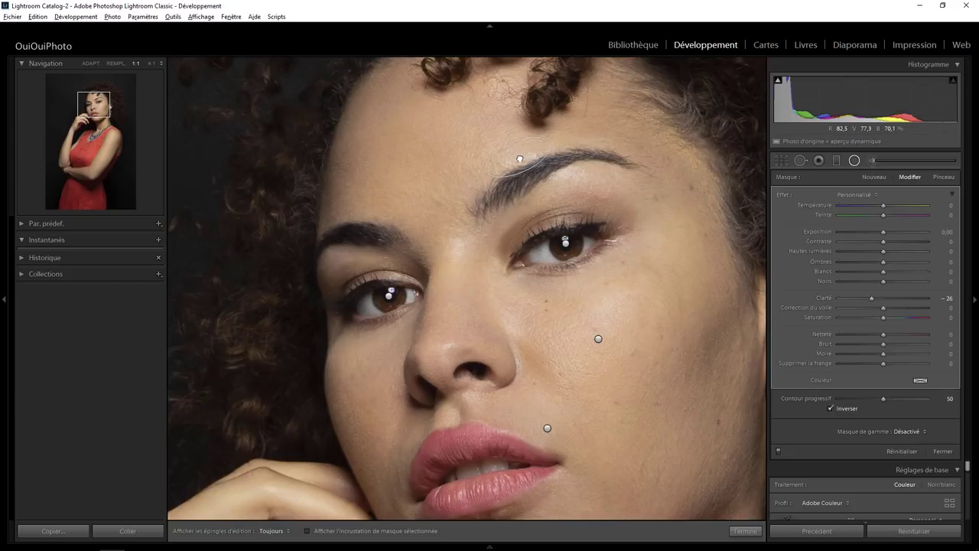
click(746, 531)
click(489, 398)
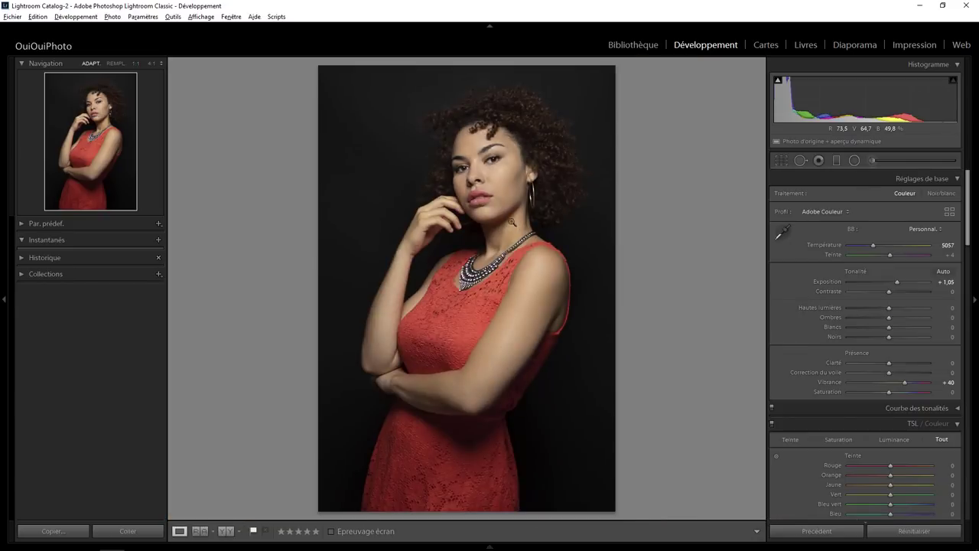
Zoom to 4:1 below the lips and draw a tilted oval over the lower-lip shadow
click(480, 206)
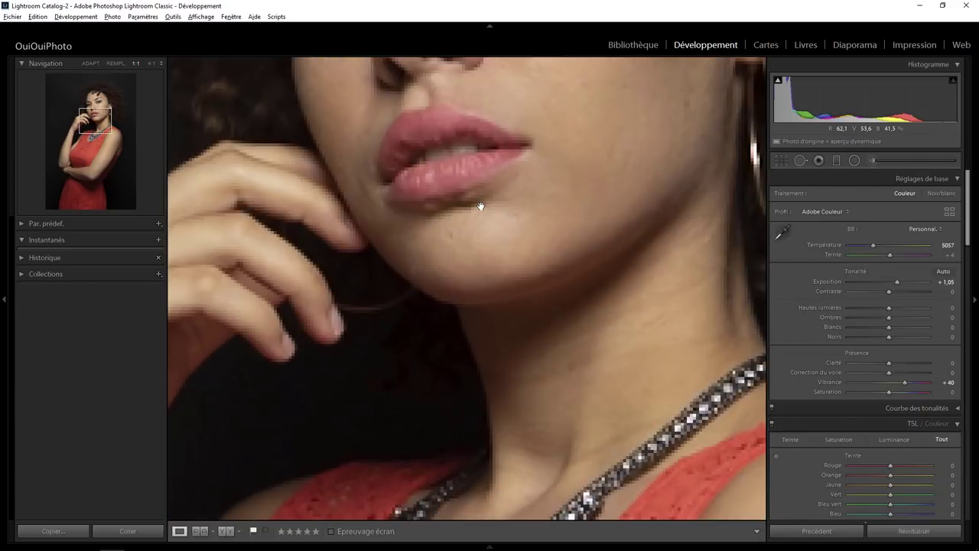
click(150, 64)
drag(423, 145, 544, 360)
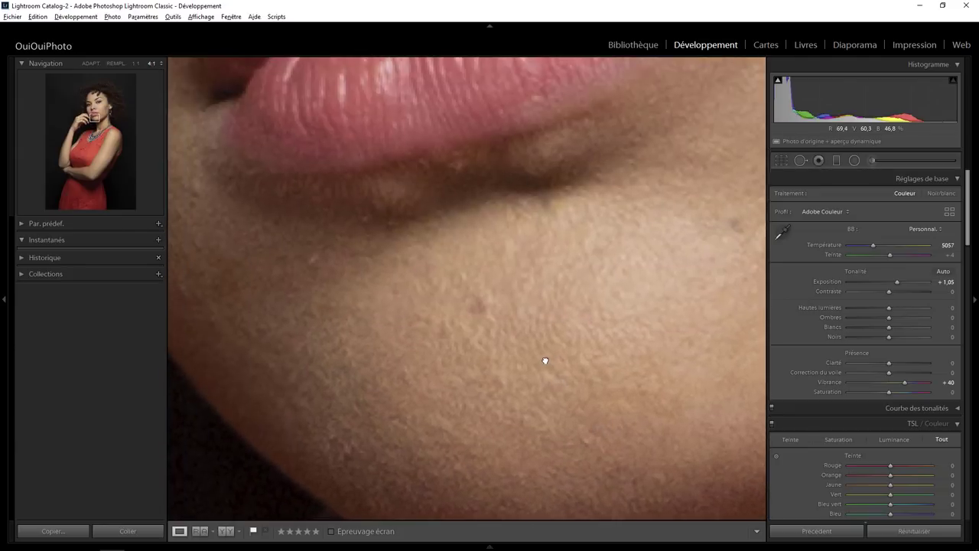
drag(564, 225, 620, 247)
key(shift+m)
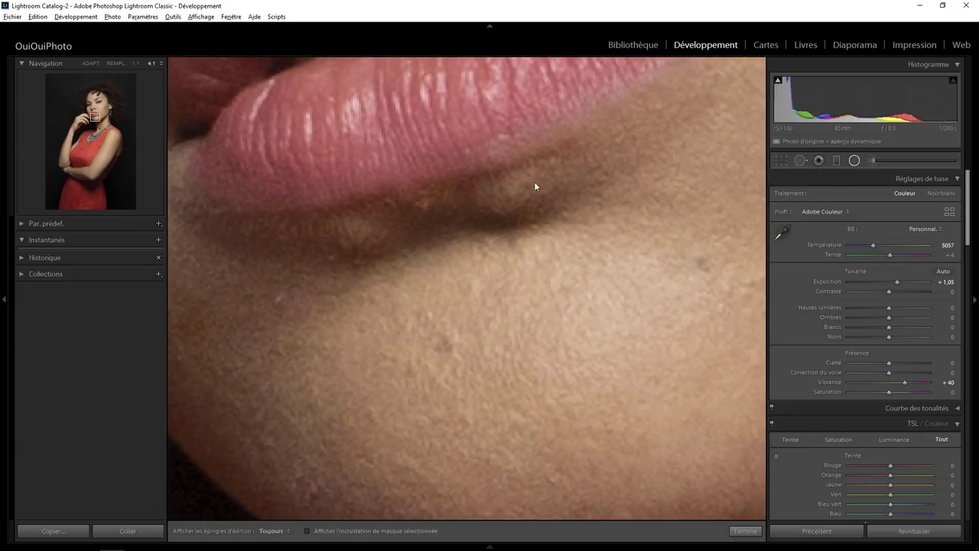
drag(500, 195, 548, 216)
drag(533, 174, 538, 153)
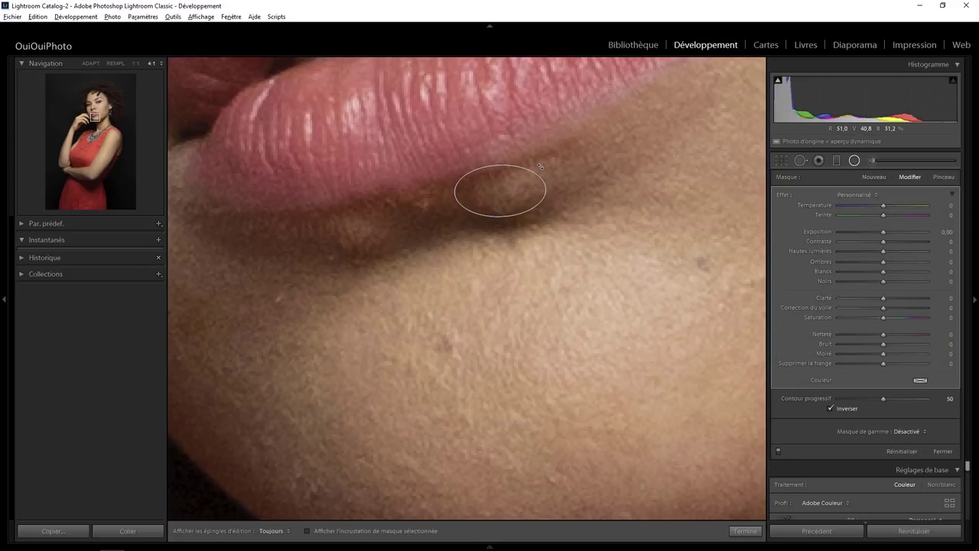
drag(503, 189, 505, 191)
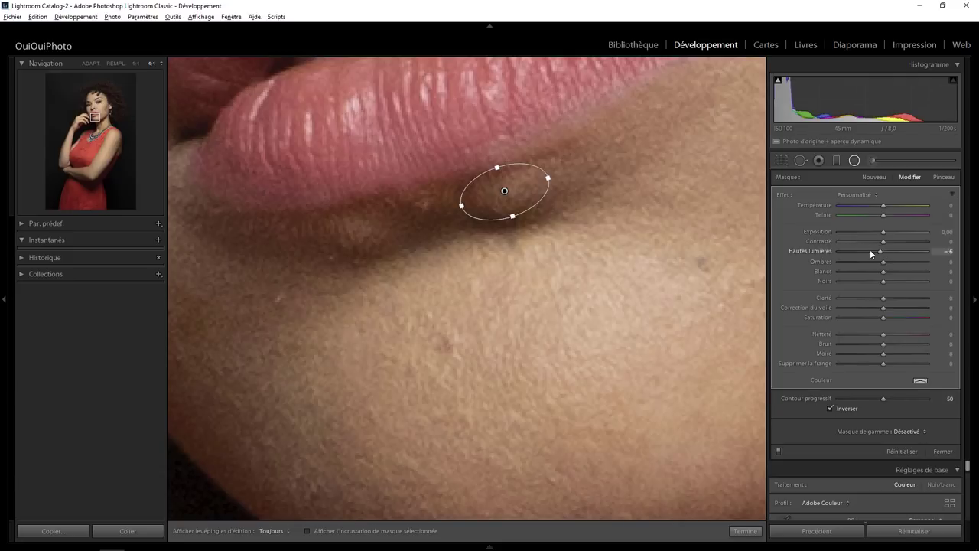
Lower the oval's highlights to -24, enlarge it, and add a narrower duplicate further left
drag(870, 254, 872, 253)
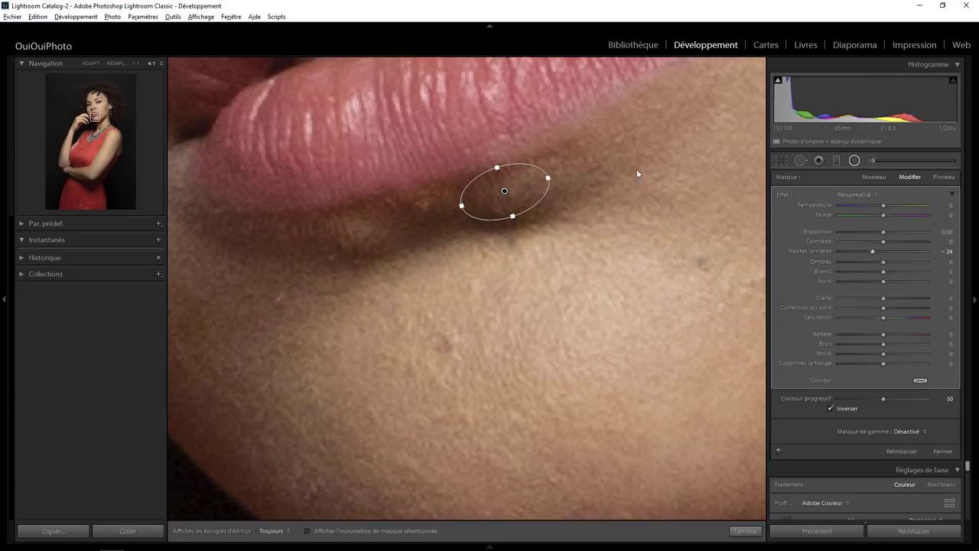
drag(548, 178, 562, 168)
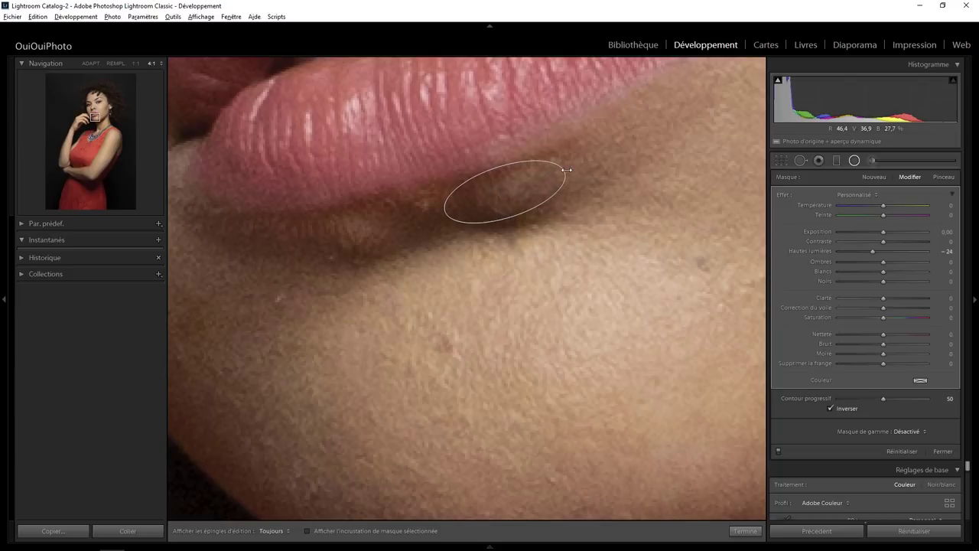
mouse_move(506, 190)
mouse_down()
mouse_move(525, 186)
mouse_move(443, 217)
mouse_move(365, 230)
mouse_up()
right_click(512, 187)
click(535, 194)
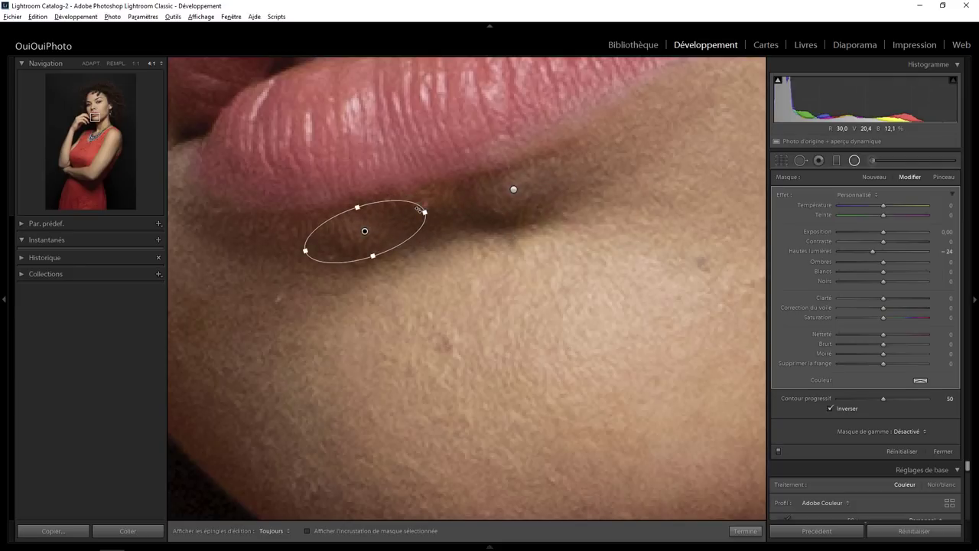
mouse_move(423, 212)
mouse_down()
mouse_move(401, 218)
mouse_move(514, 231)
mouse_up()
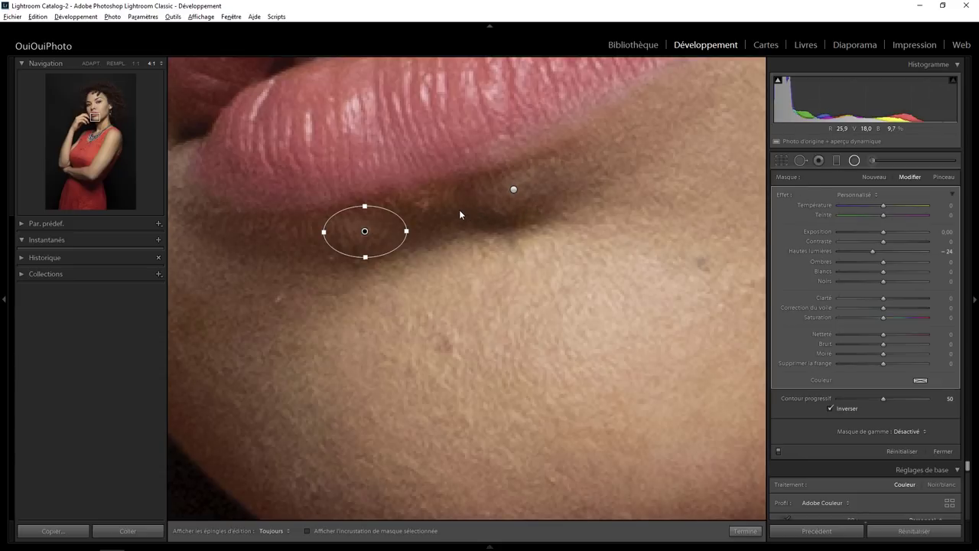
Draw a new radial filter under the lip with Ombres 83 and Noirs 21, then narrow it
drag(459, 210, 521, 233)
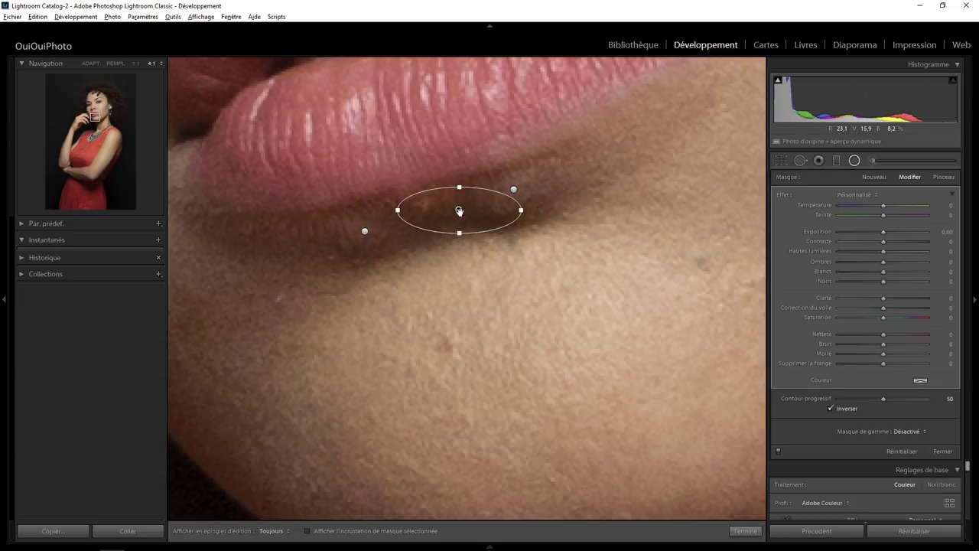
drag(462, 214, 481, 227)
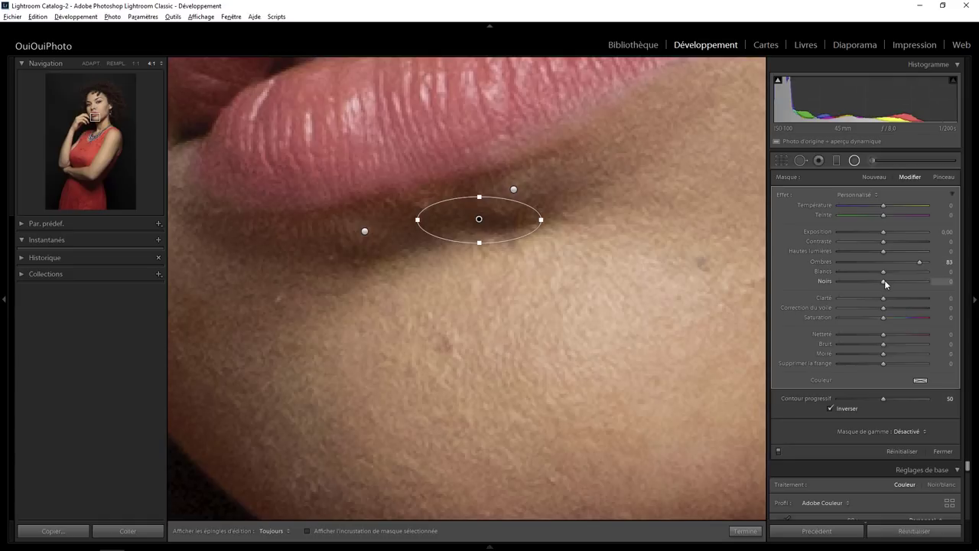
drag(883, 281, 895, 282)
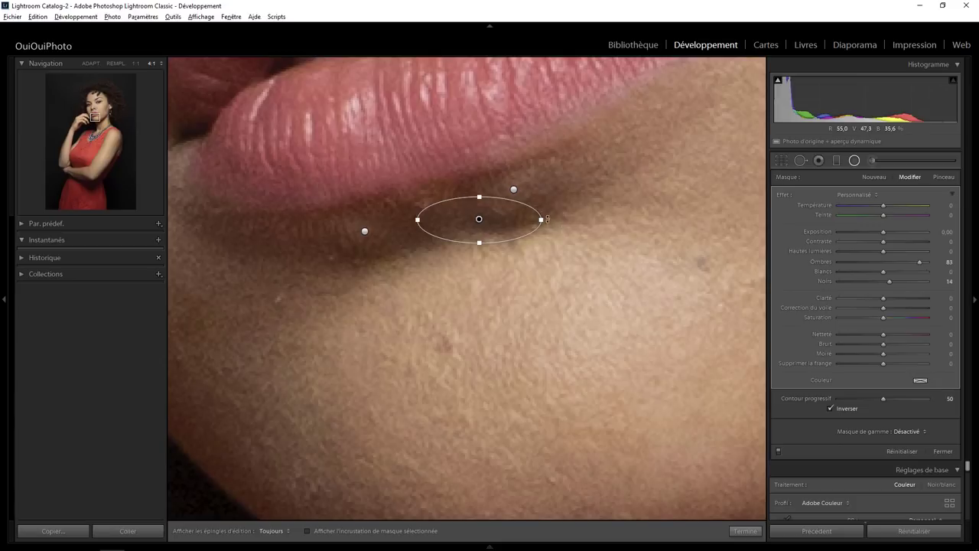
drag(541, 220, 481, 220)
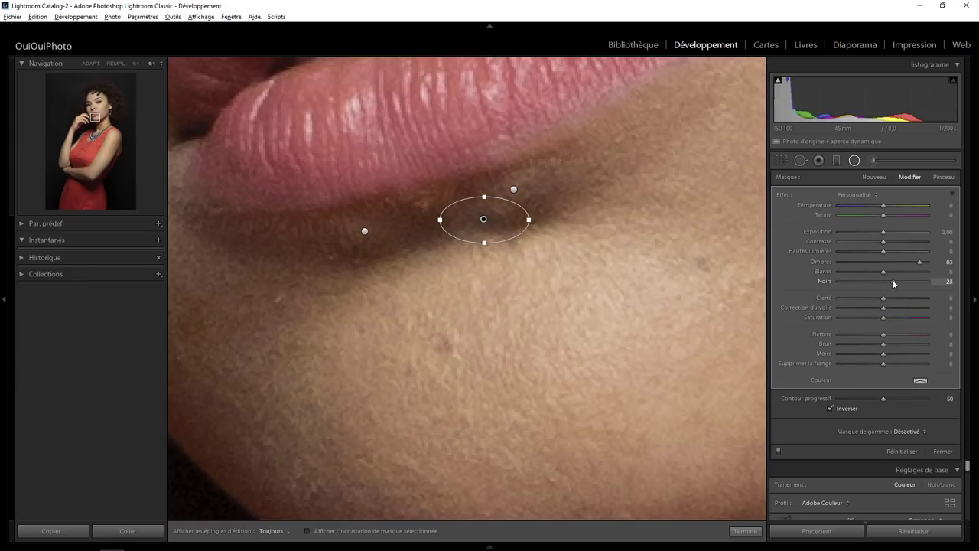
Toggle the under-lip adjustment off and on to compare, then finish and view the whole portrait
click(777, 450)
click(777, 451)
click(777, 450)
click(777, 451)
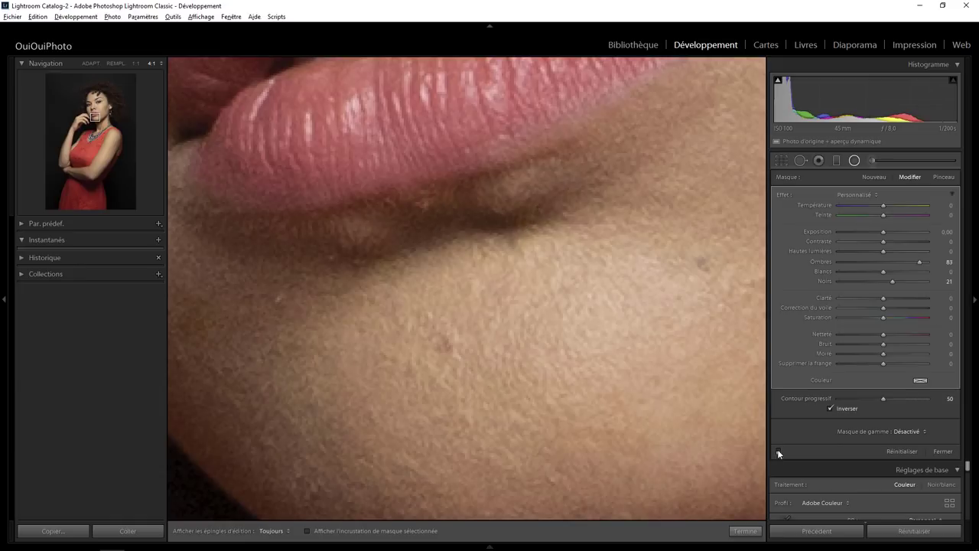
click(777, 451)
click(777, 450)
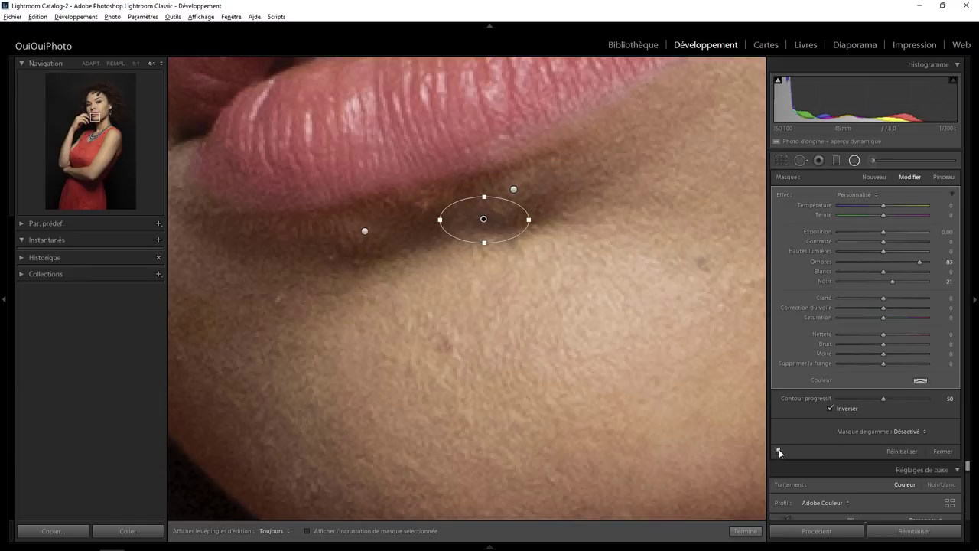
click(777, 451)
click(777, 450)
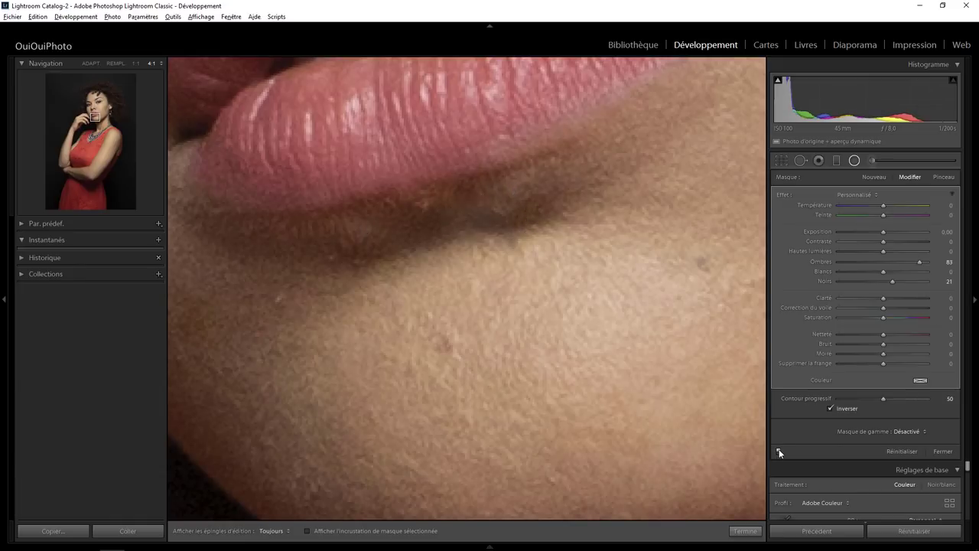
click(777, 450)
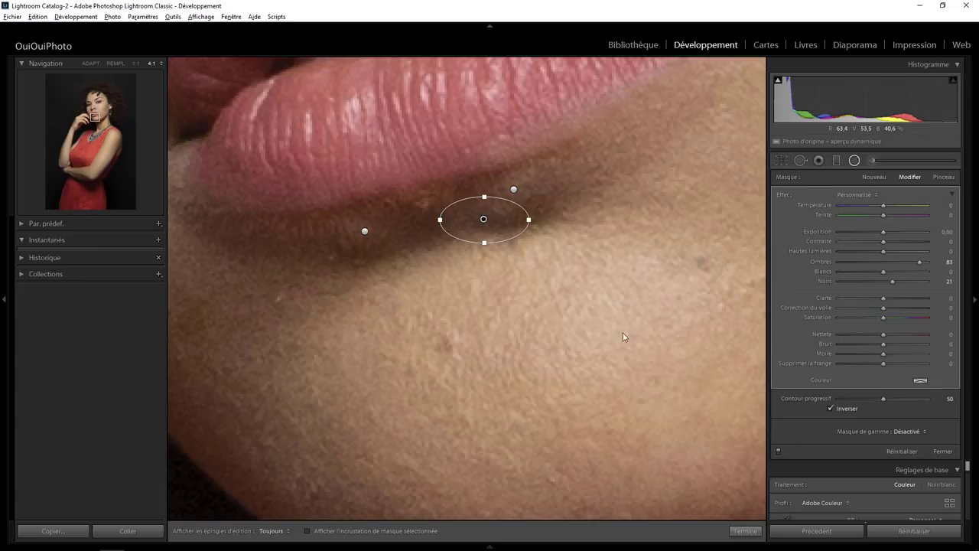
click(744, 530)
click(502, 187)
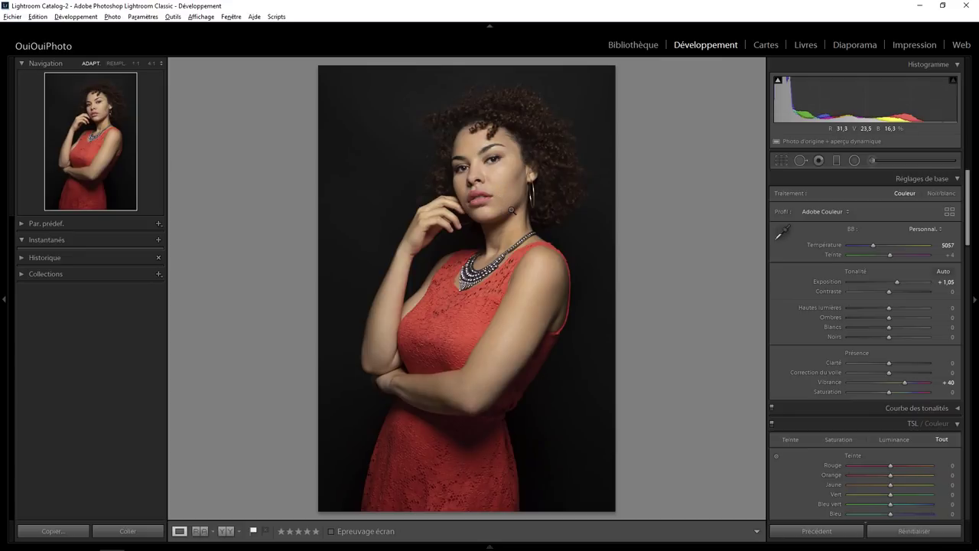
Check the eye up close, then paint a new Adjustment Brush stroke on the hair beside her face
click(497, 158)
click(494, 159)
click(872, 160)
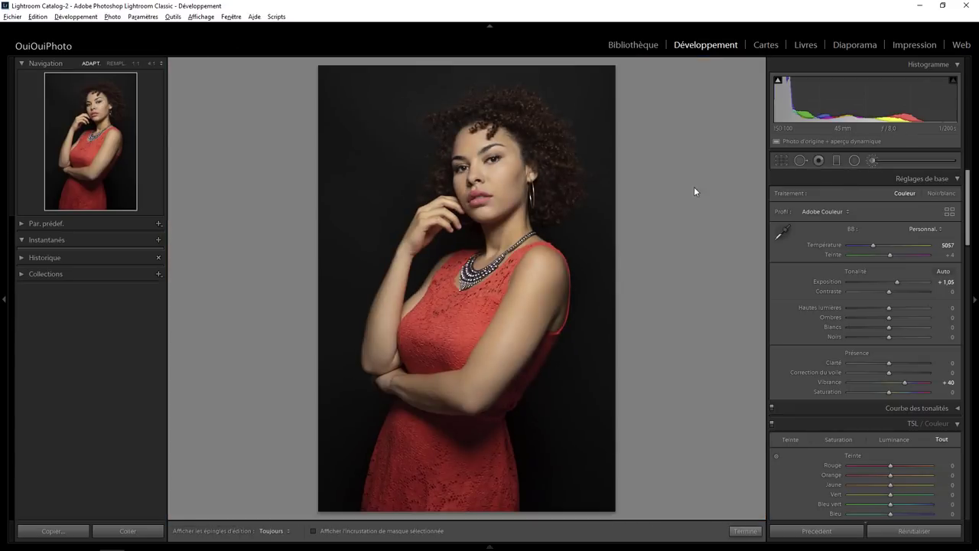
scroll(550, 187, up, 4)
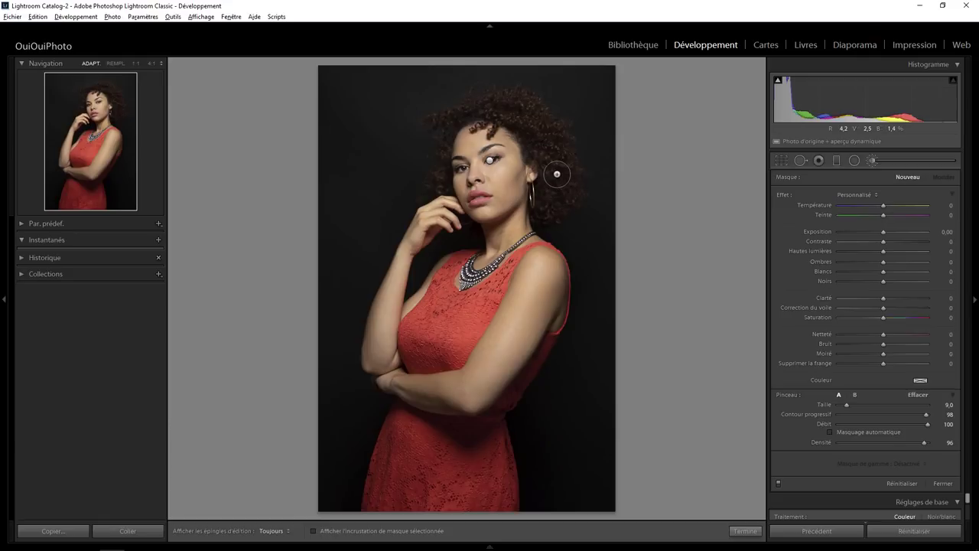
key(h)
drag(555, 185, 595, 212)
Set the hair brush adjustment to Clarté 32 and zoom in closely on the hair
key(h)
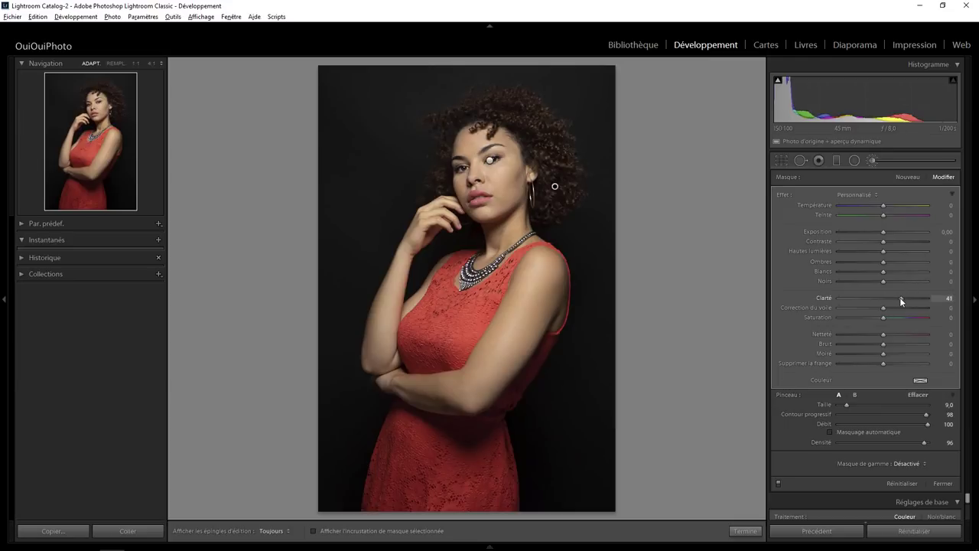
mouse_move(890, 298)
mouse_down()
mouse_move(903, 296)
mouse_move(892, 298)
mouse_up()
scroll(533, 126, down, 3)
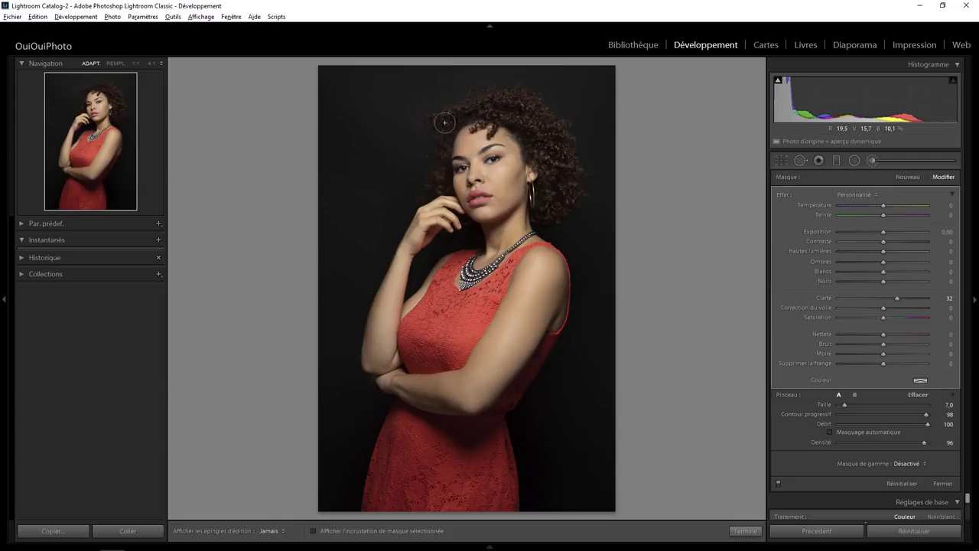
scroll(443, 119, down, 1)
click(745, 530)
click(549, 157)
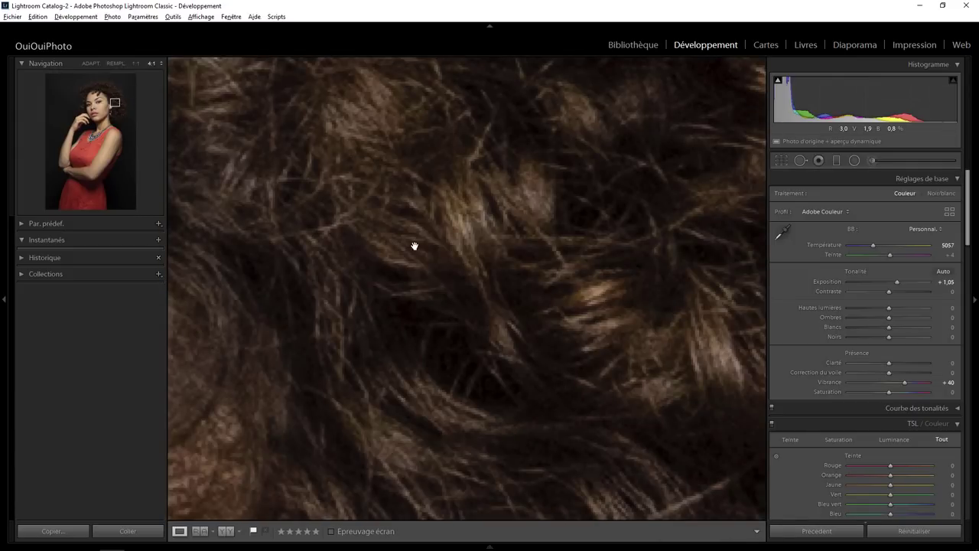
View the curly hair at 1:1 zoom
click(429, 217)
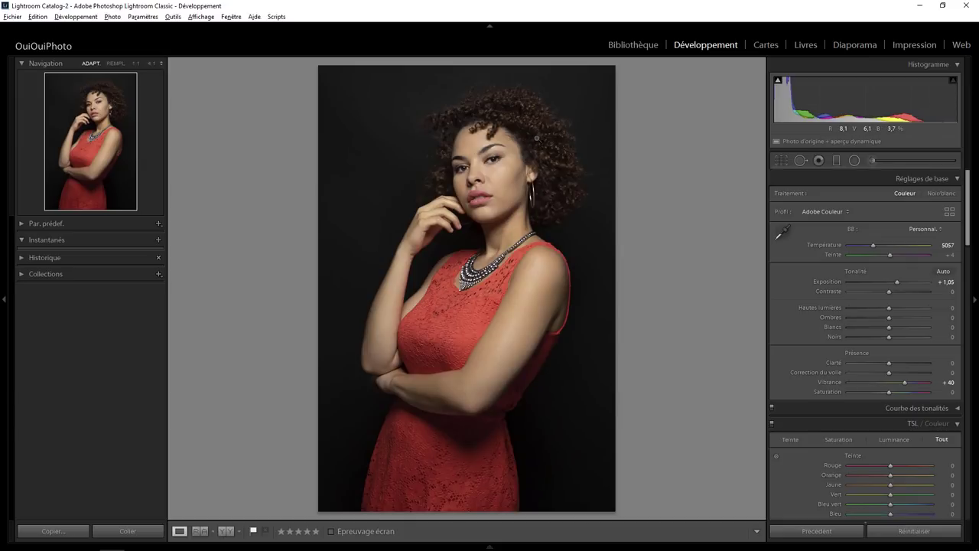
click(537, 138)
click(135, 65)
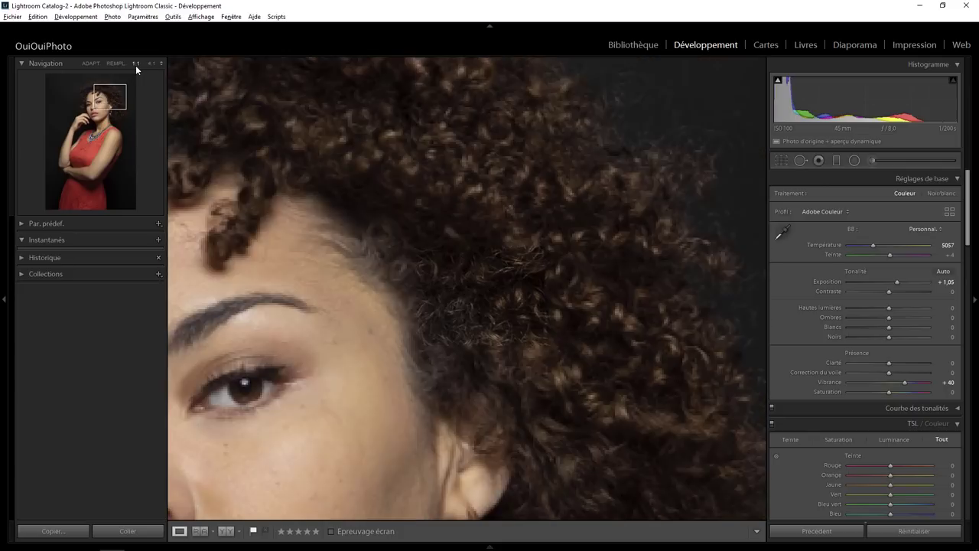
Paint a new Adjustment Brush stroke with Ombres 40 over the curly hair
click(873, 161)
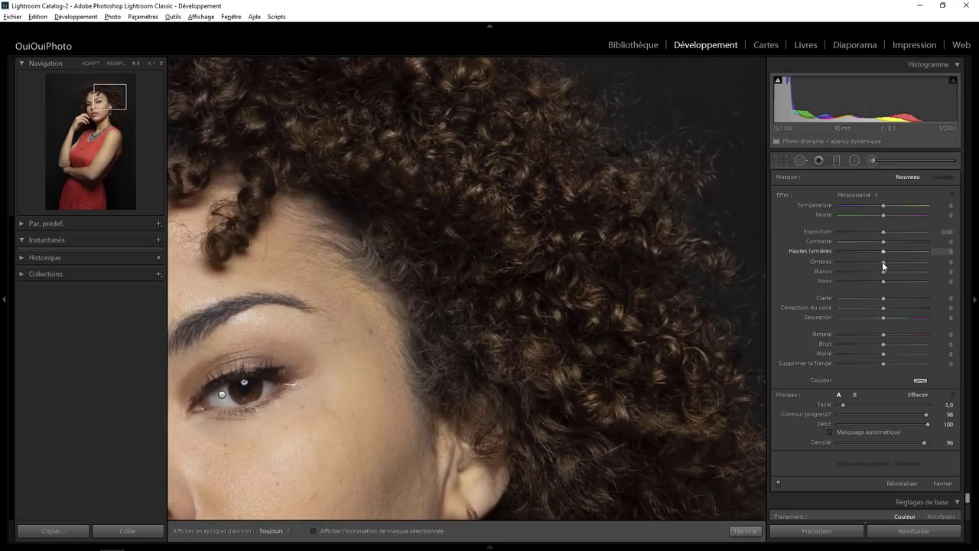
drag(883, 264, 884, 265)
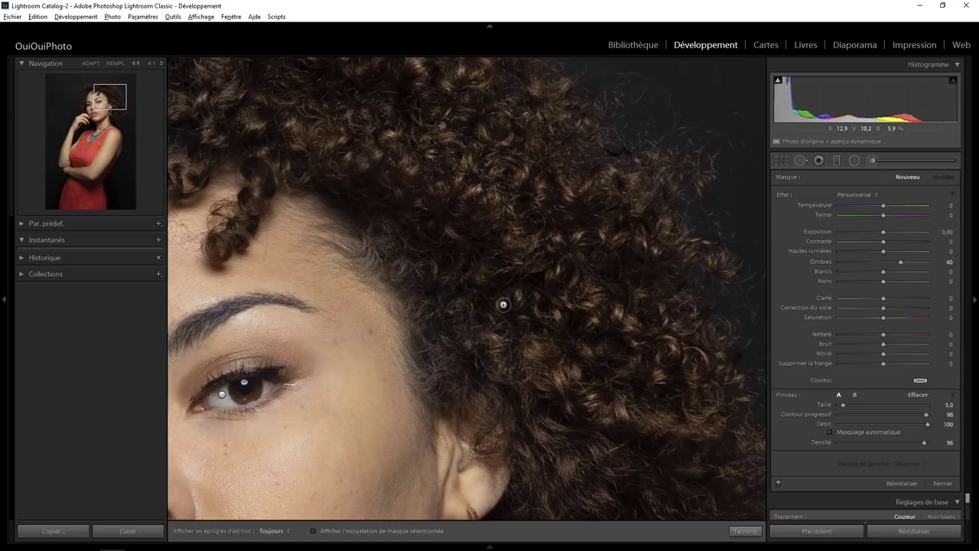
key(h)
drag(692, 357, 543, 253)
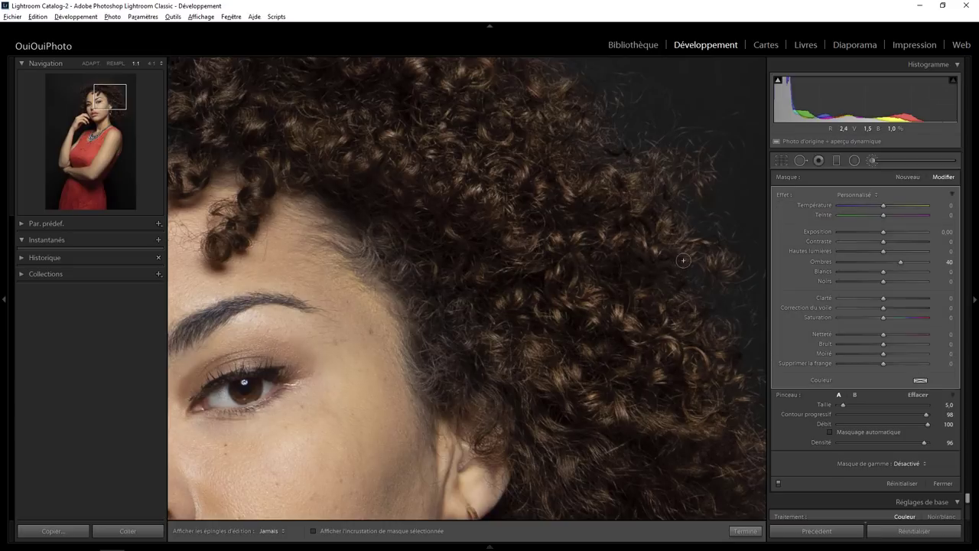
key(h)
key(h)
key(h)
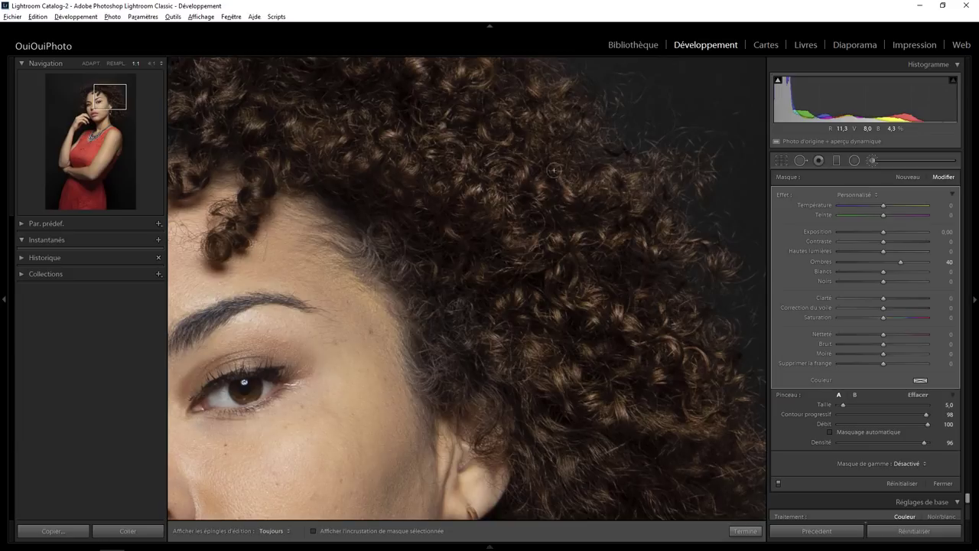